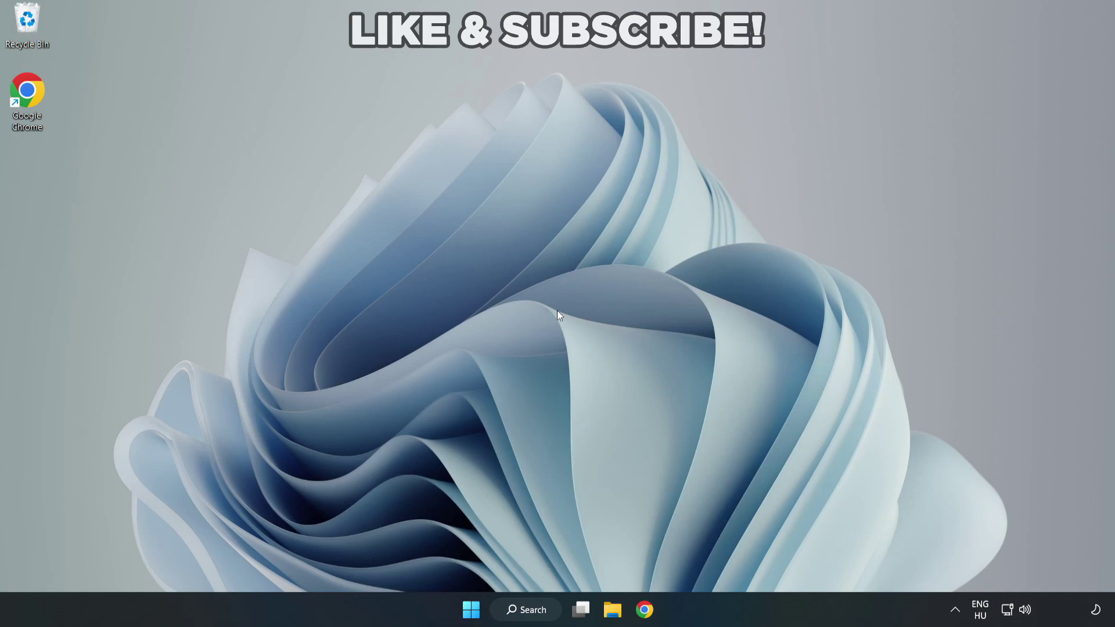
- Search Windows for 'device manager' and launch Device Manager from the results
left_click(532, 610)
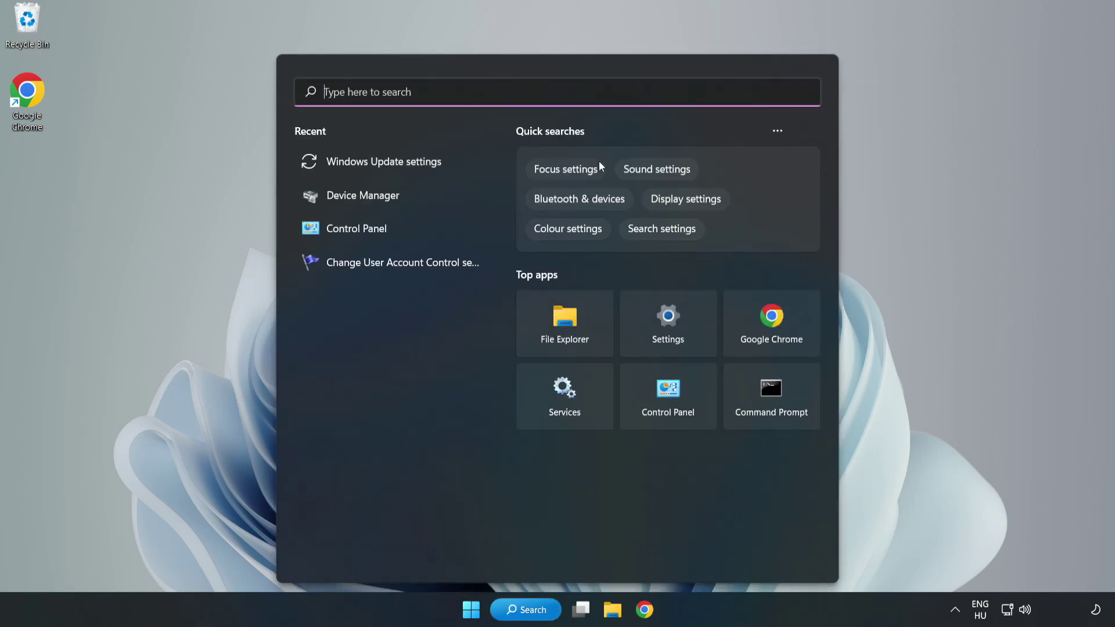
type("device m")
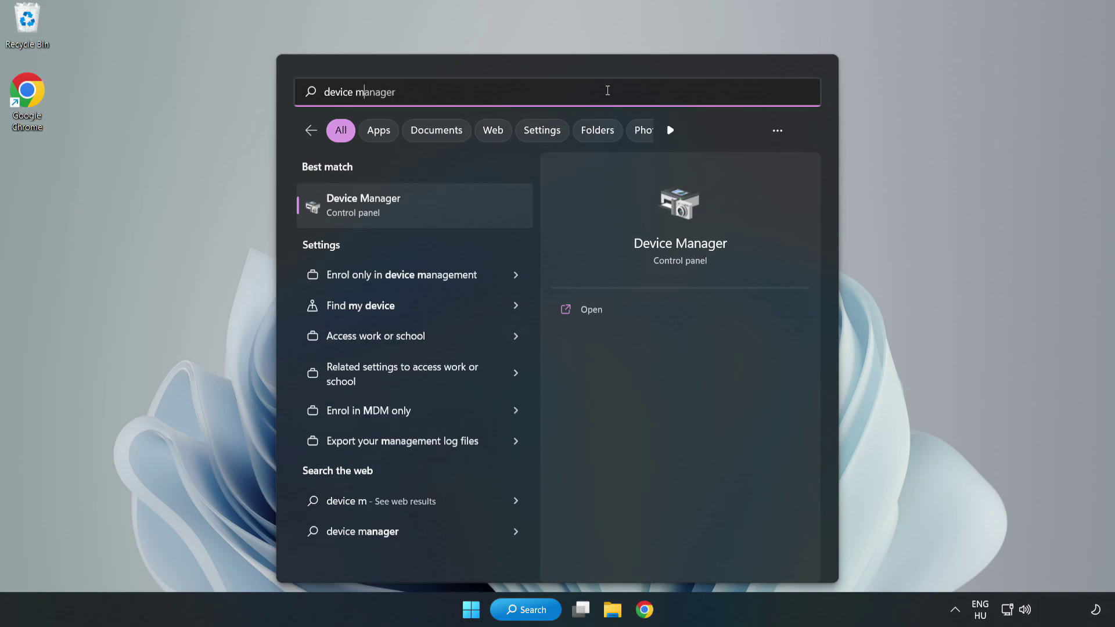
type("anager")
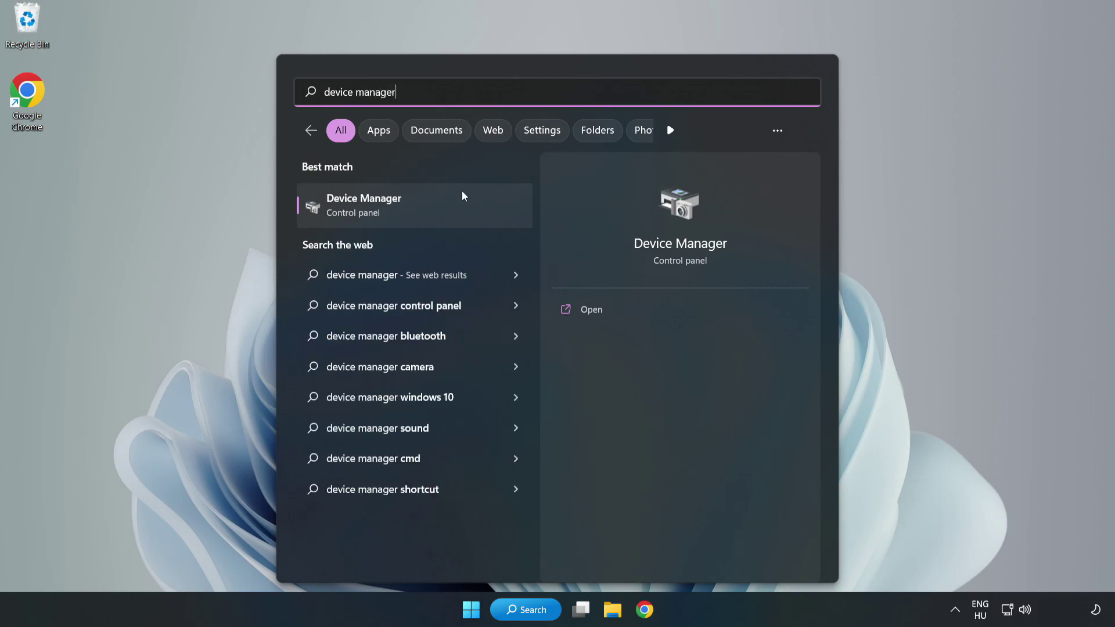
left_click(414, 211)
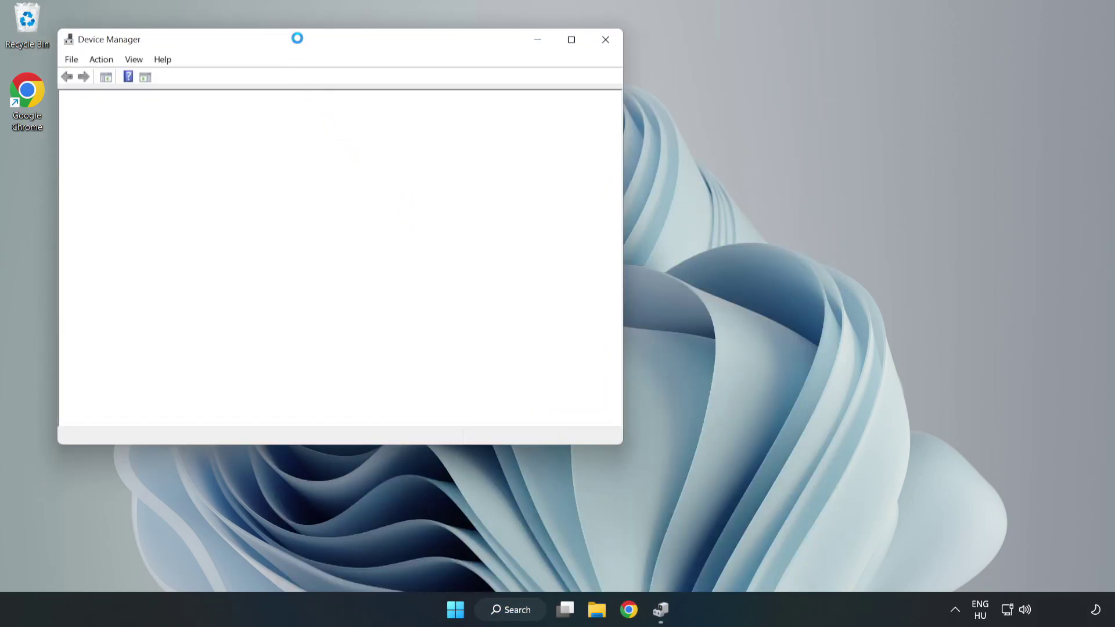
- Expand Display adapters and choose Update driver for the VMware SVGA 3D adapter
left_click_drag(297, 43, 497, 99)
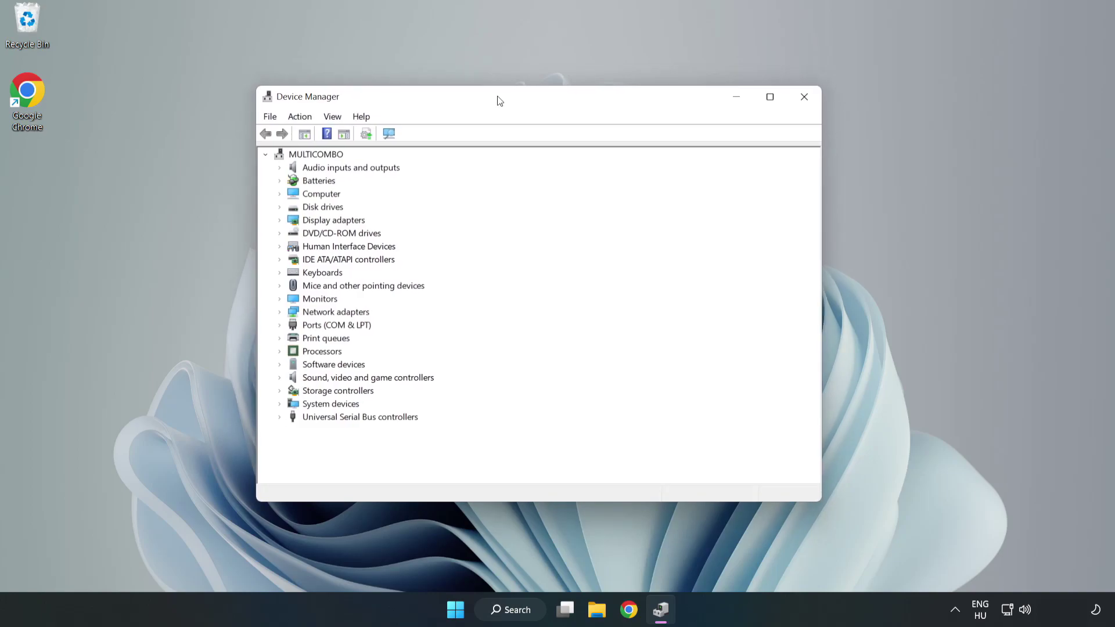
left_click(297, 220)
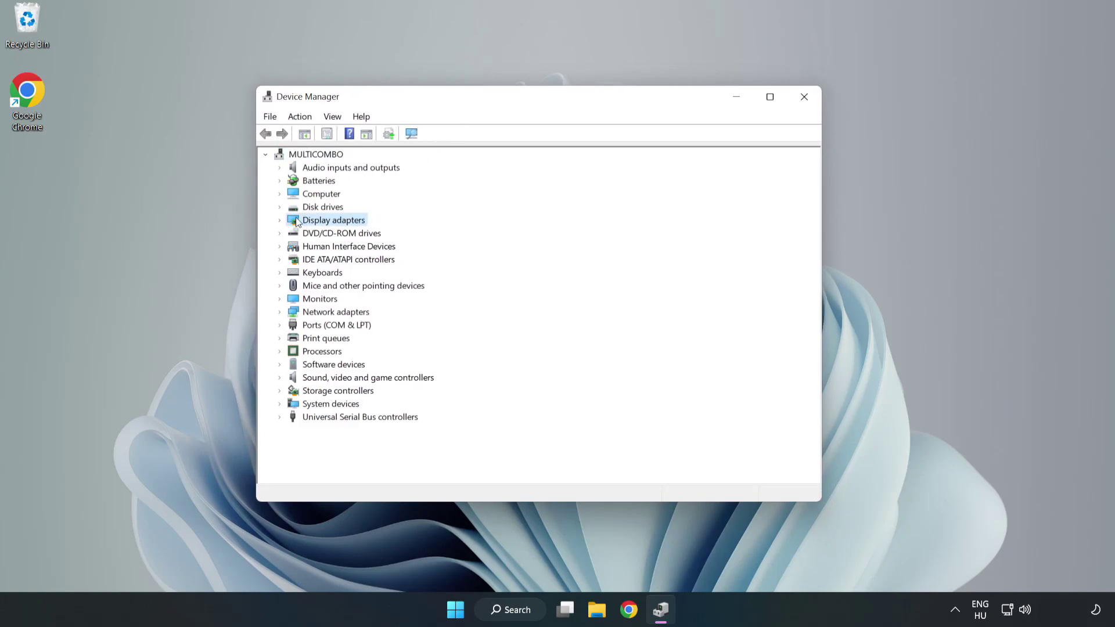
left_click(280, 221)
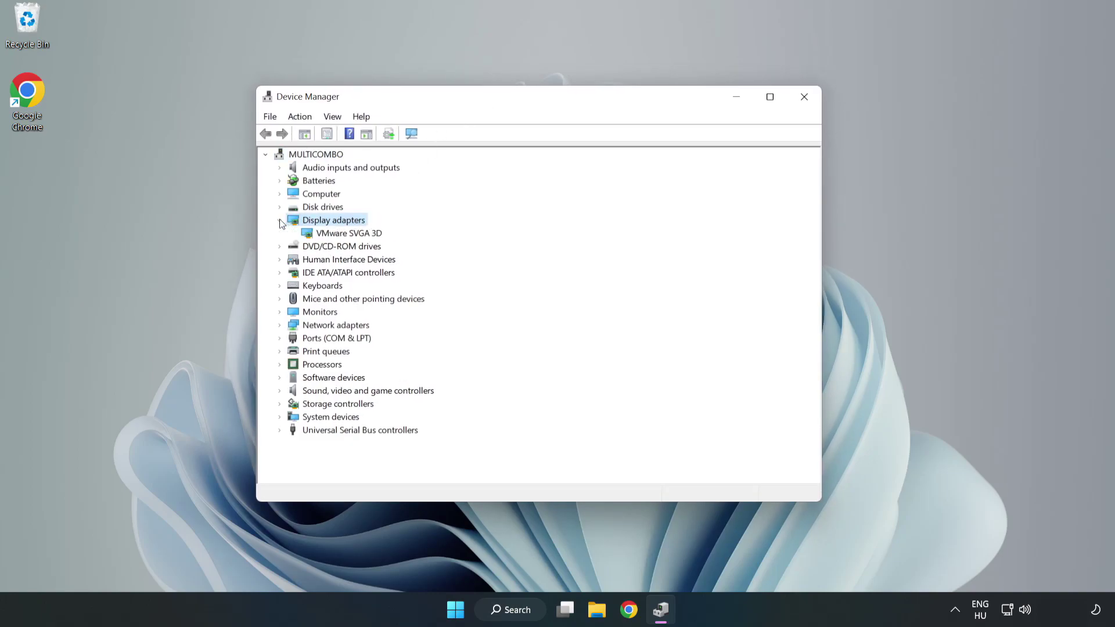
left_click(311, 234)
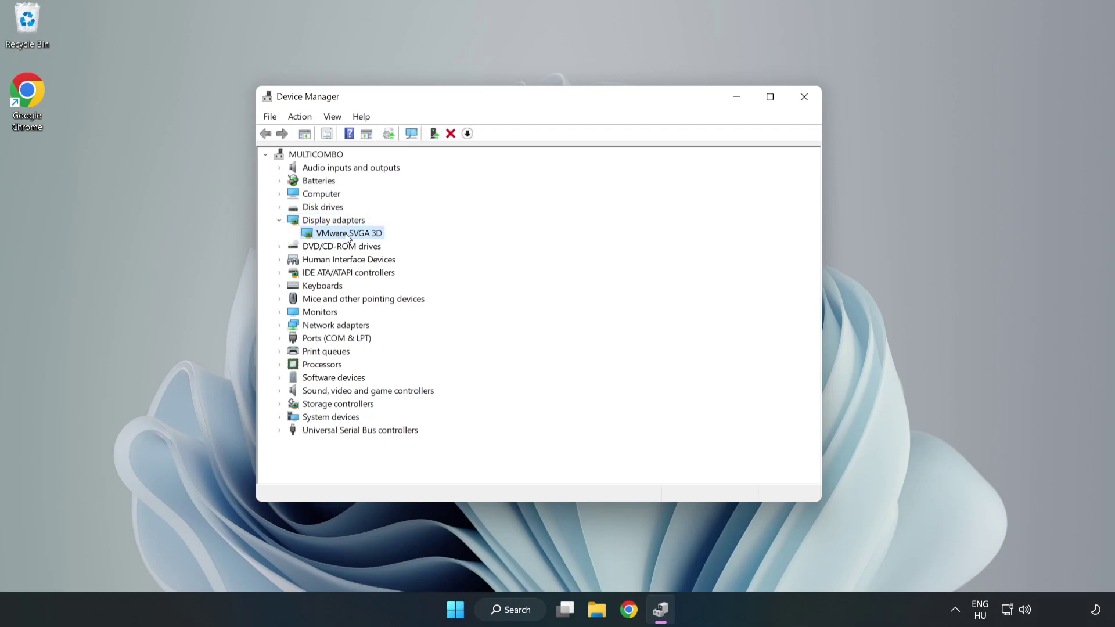
right_click(347, 238)
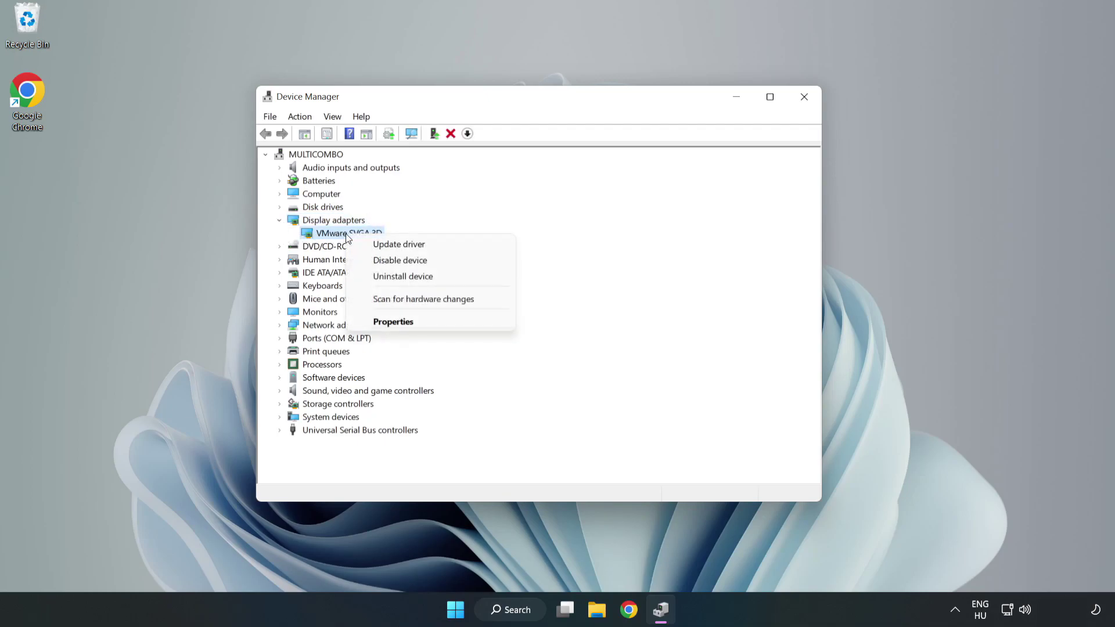
left_click(431, 245)
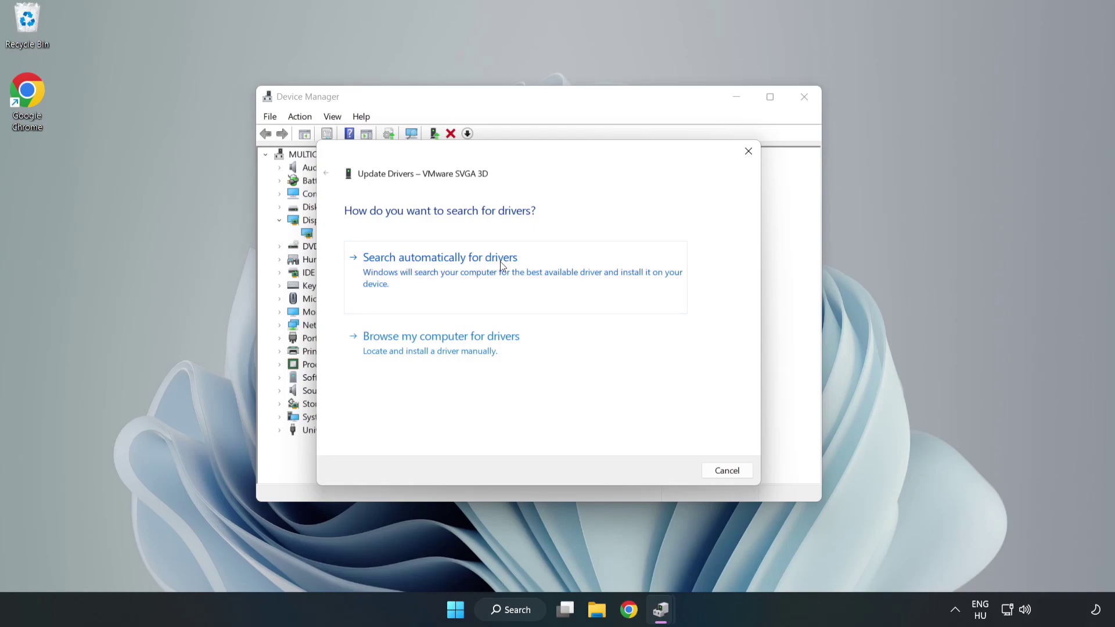
- Search automatically for a VMware SVGA 3D driver, dismiss the already-installed result, and close Device Manager
left_click(444, 271)
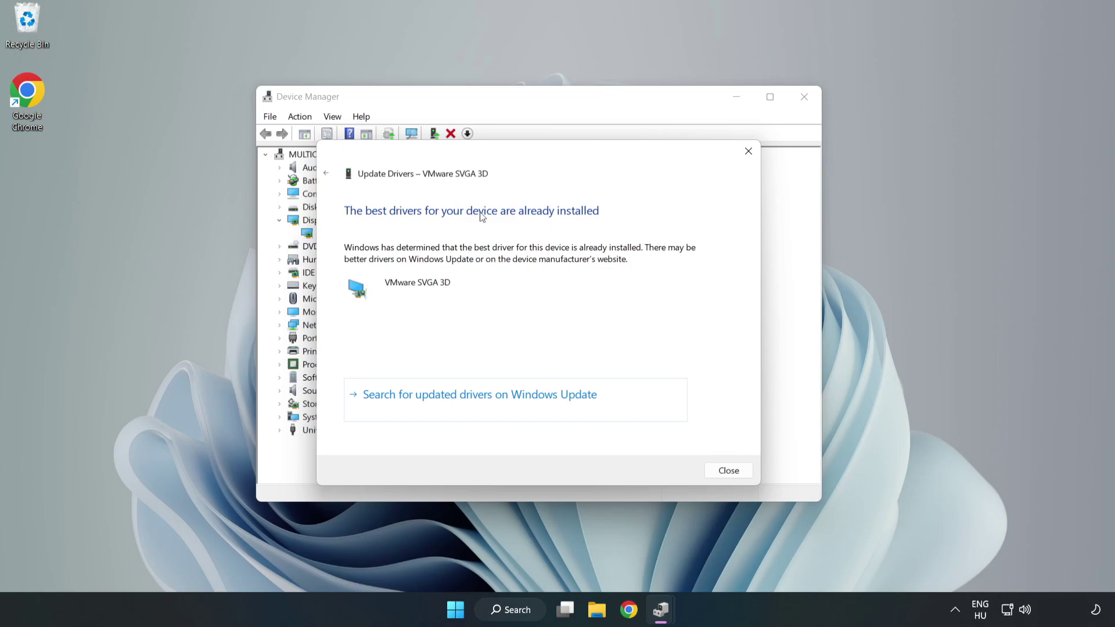
left_click(730, 472)
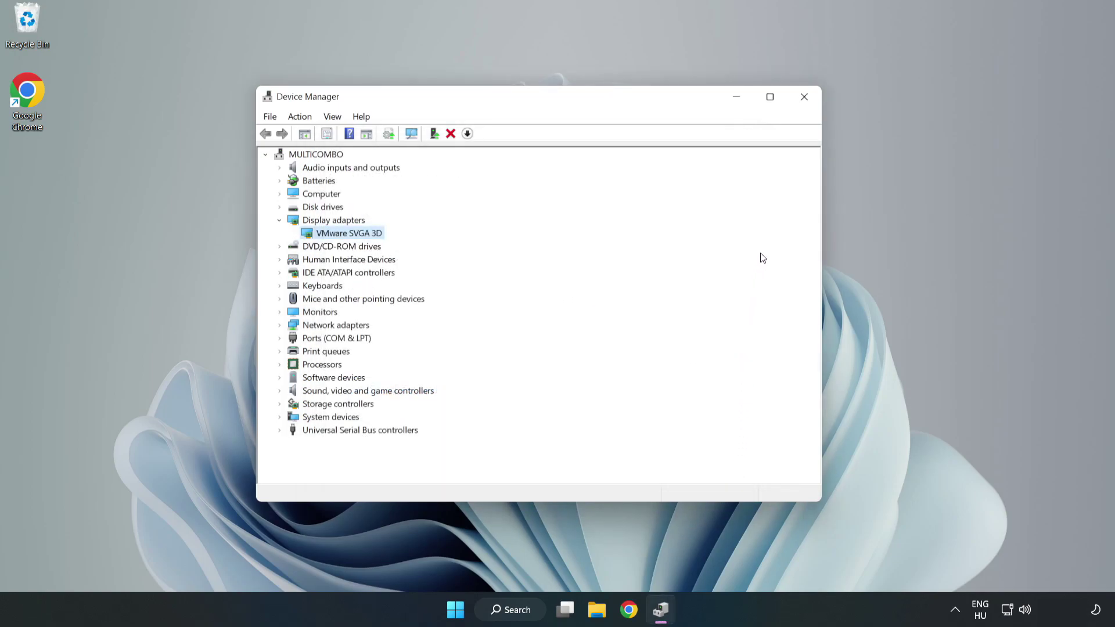
left_click(805, 102)
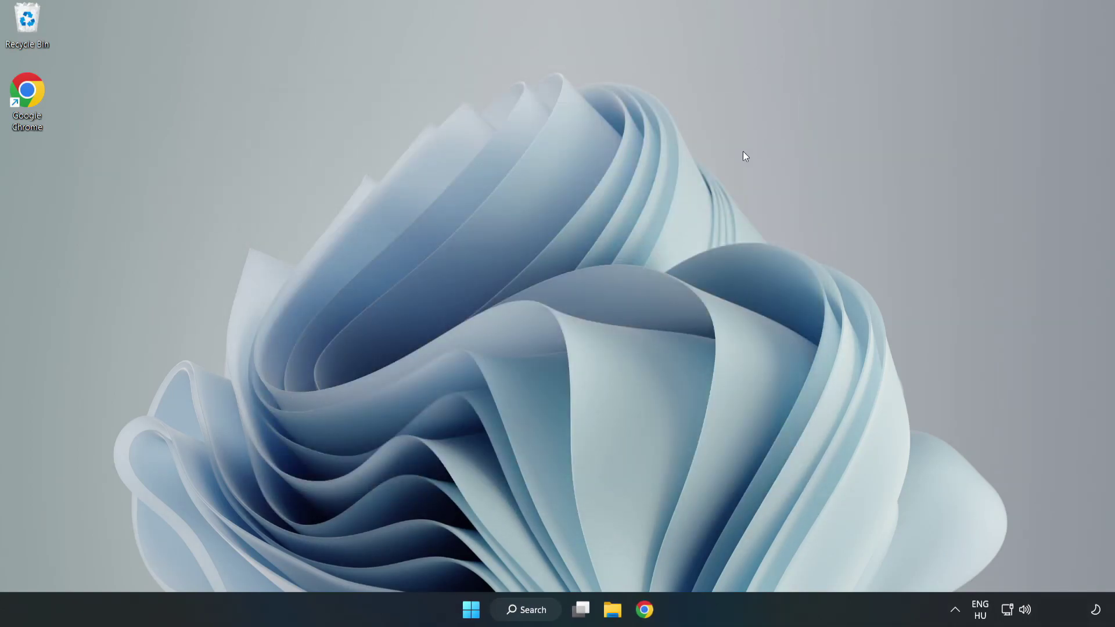
- Search Windows for 'updates' and open the Windows Update settings page
left_click(514, 608)
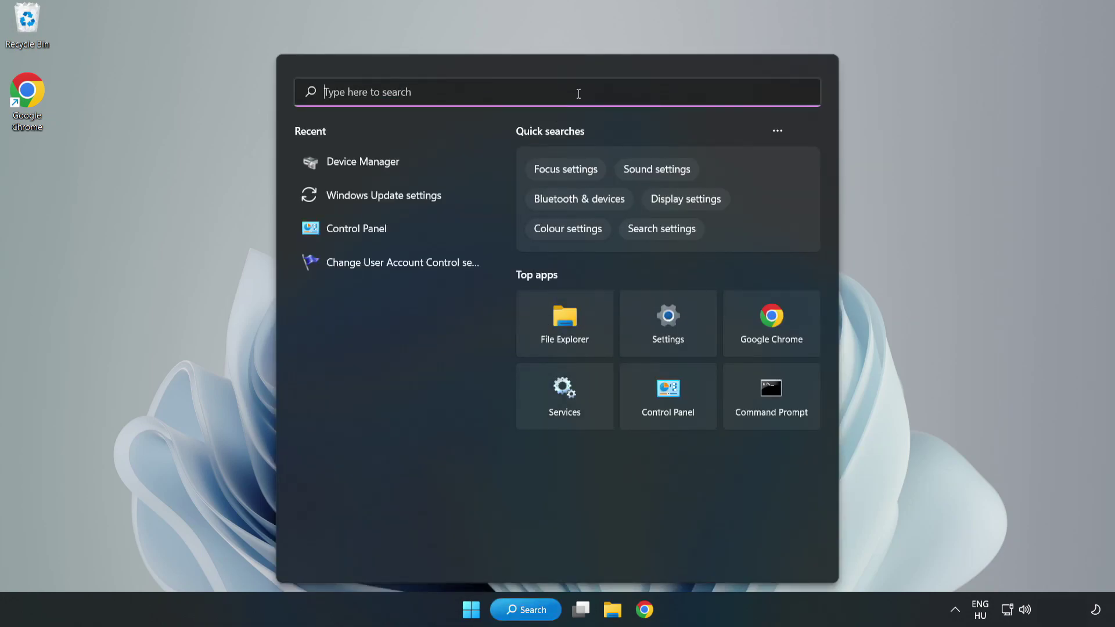
type("updates")
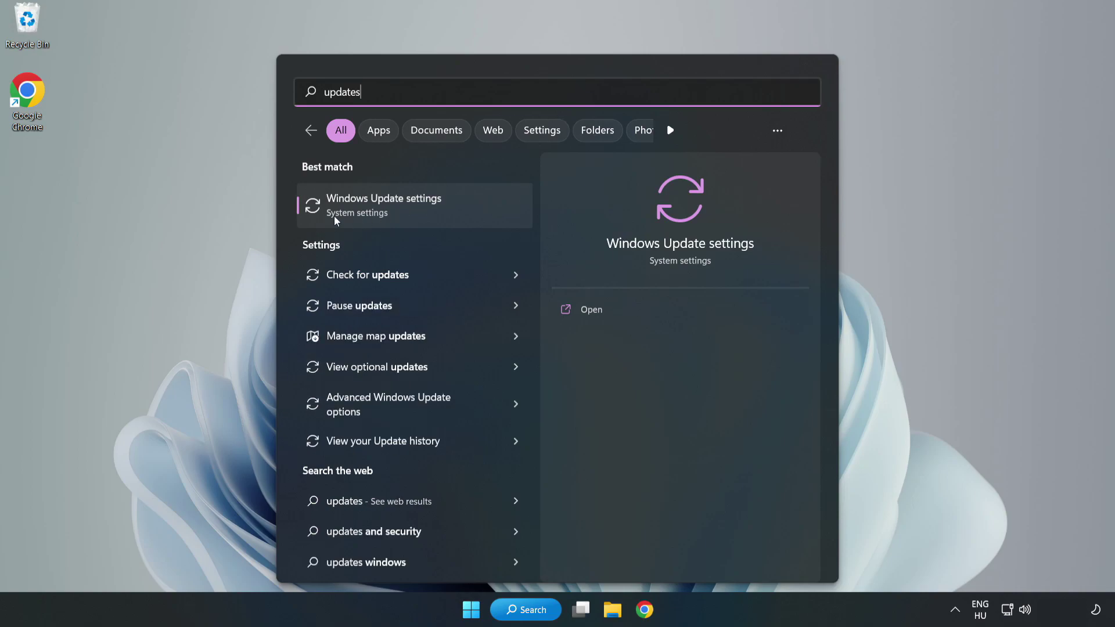
left_click(398, 211)
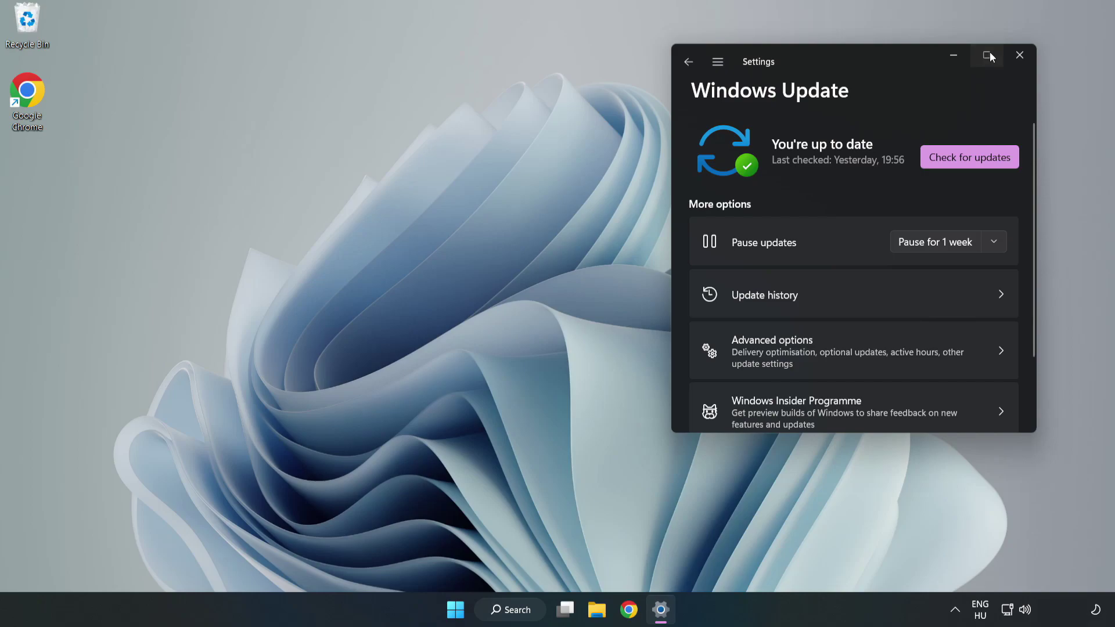
- Maximise Settings and run a Windows Update check, which installs Defender update KB2267602
left_click(988, 52)
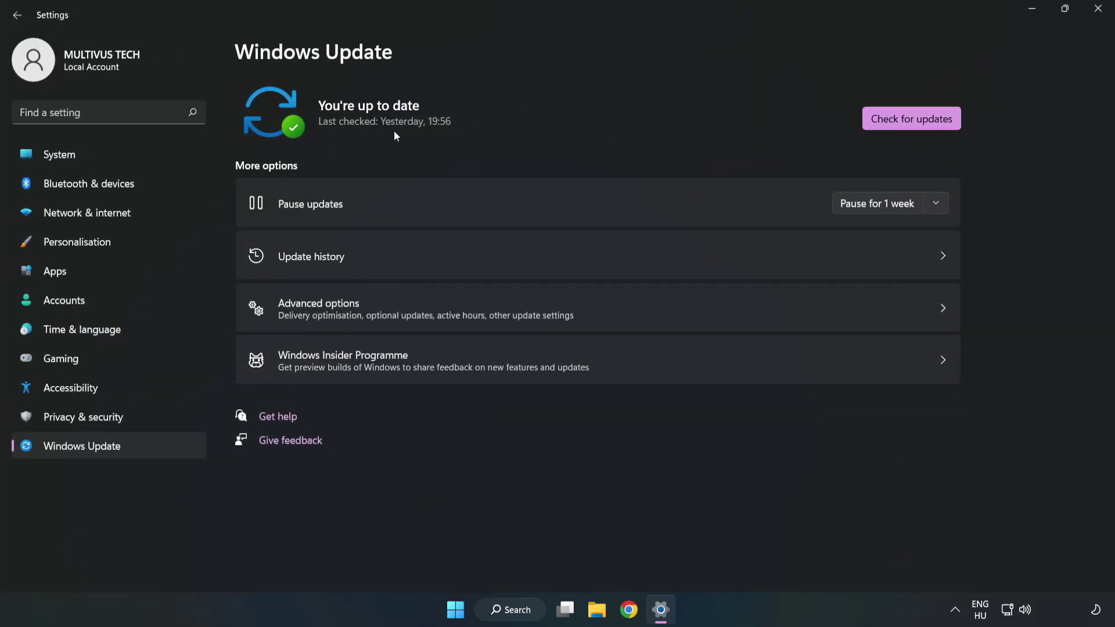
left_click(915, 121)
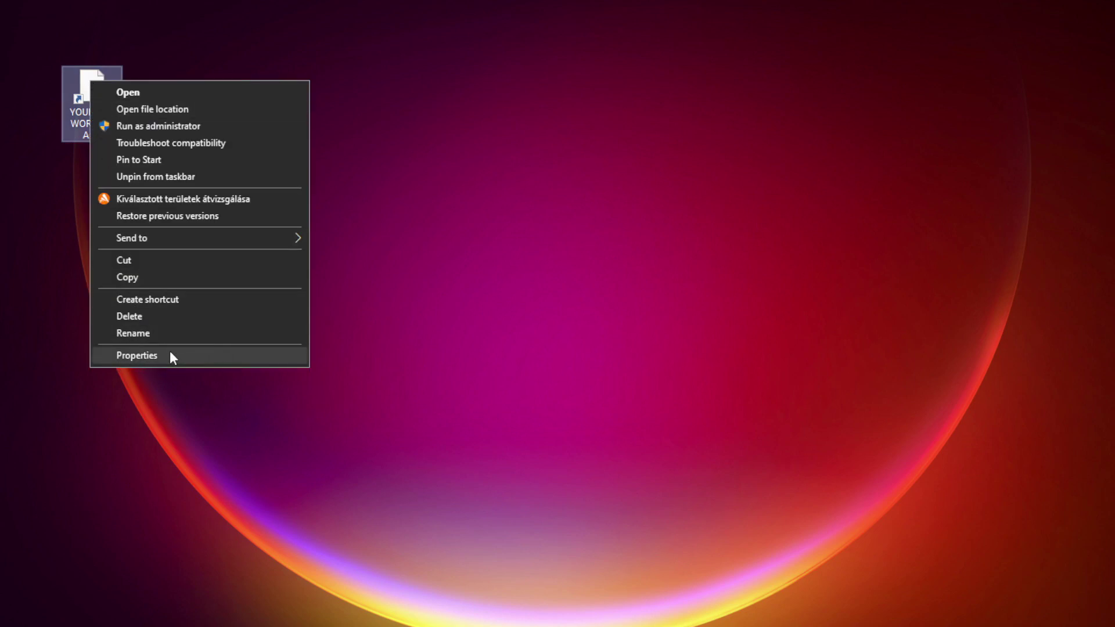
- Open the Properties dialog of the YOUR NOT WORKING APP shortcut and centre it
left_click(223, 355)
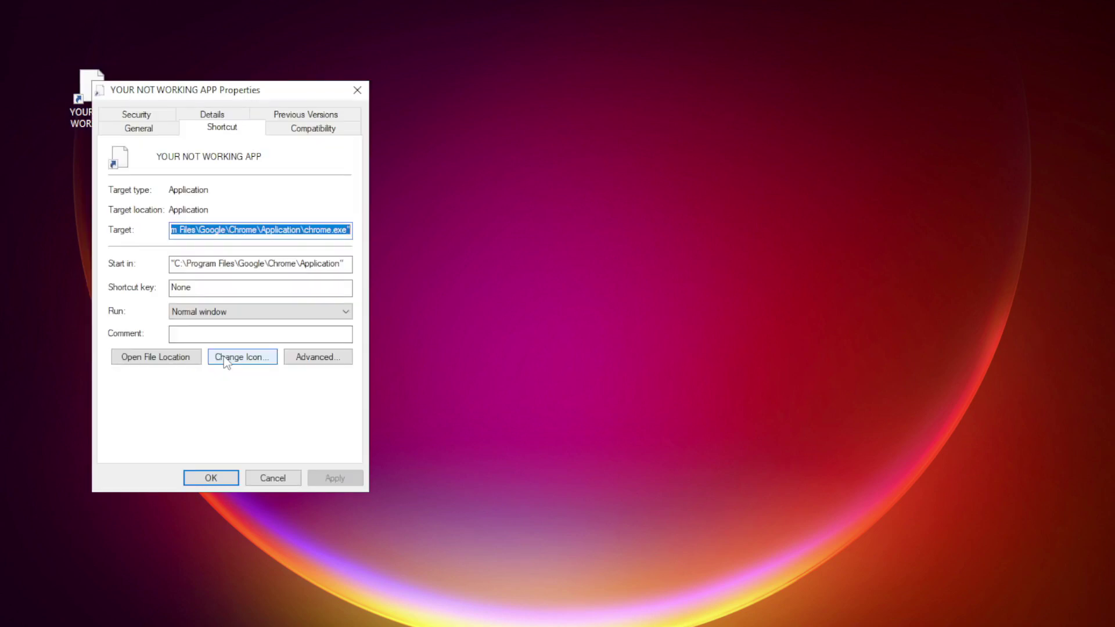
left_click_drag(245, 93, 562, 125)
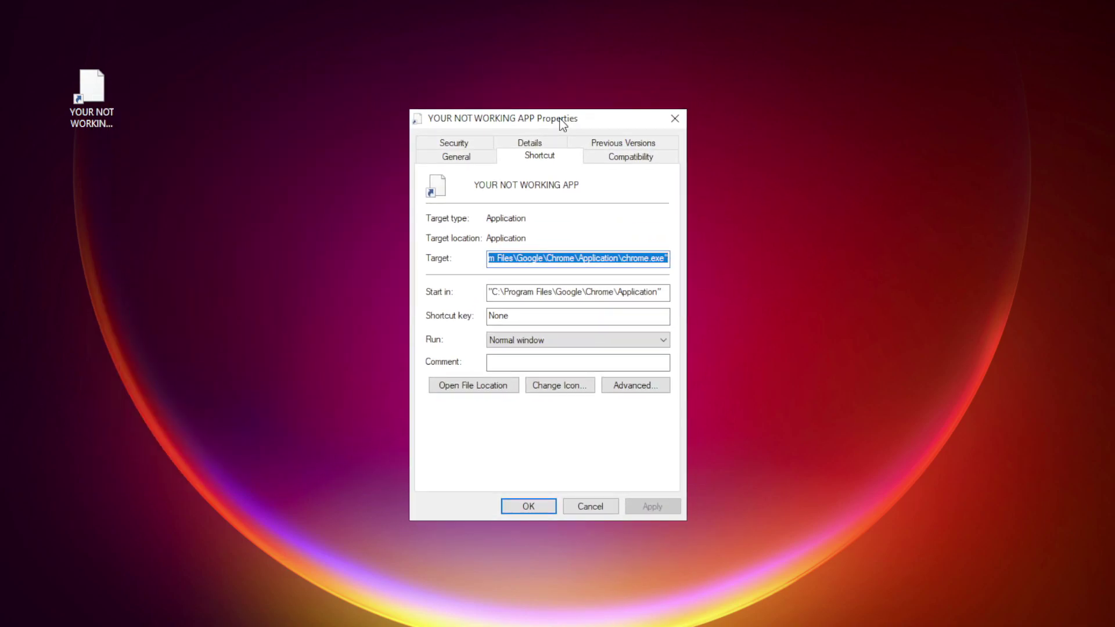
- Enable Windows 8 compatibility mode for the shortcut, then apply and confirm with OK
left_click(654, 165)
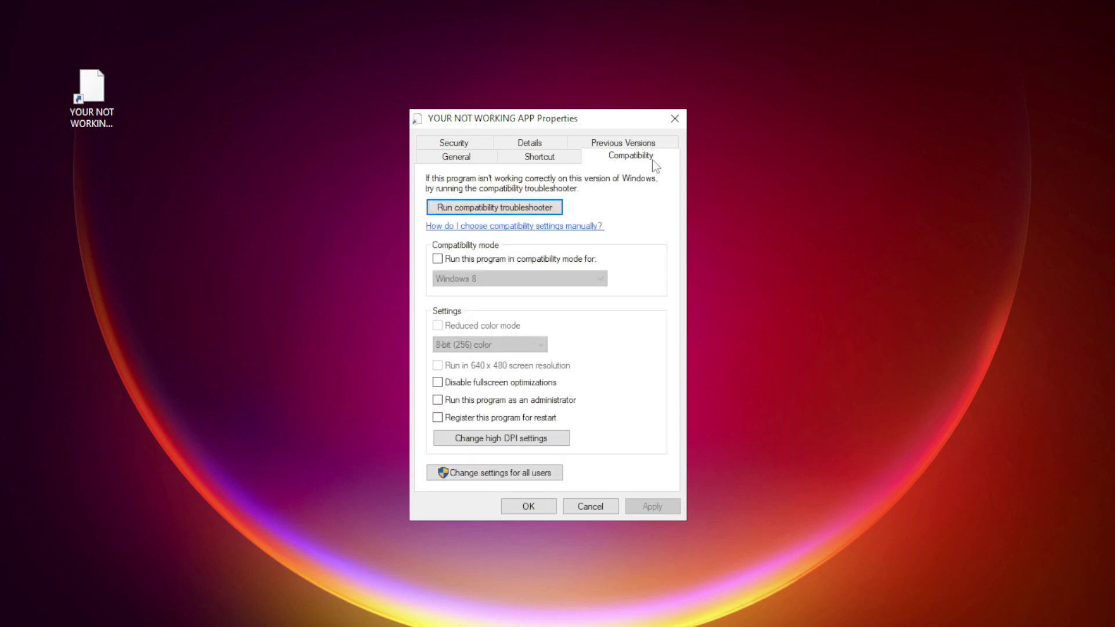
left_click(457, 261)
left_click(497, 279)
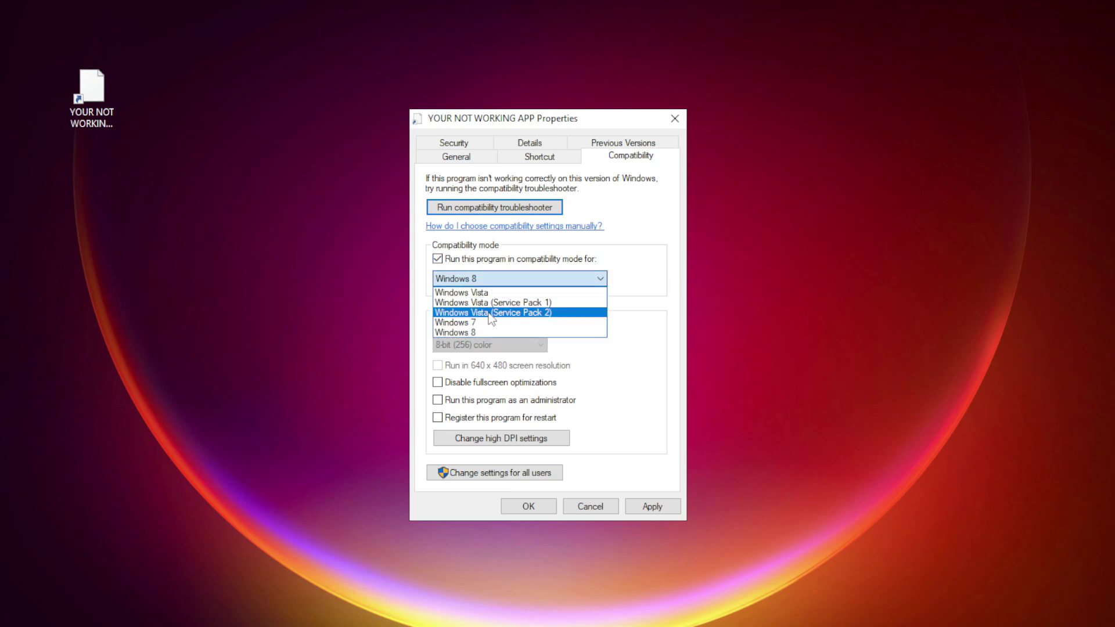
left_click(487, 333)
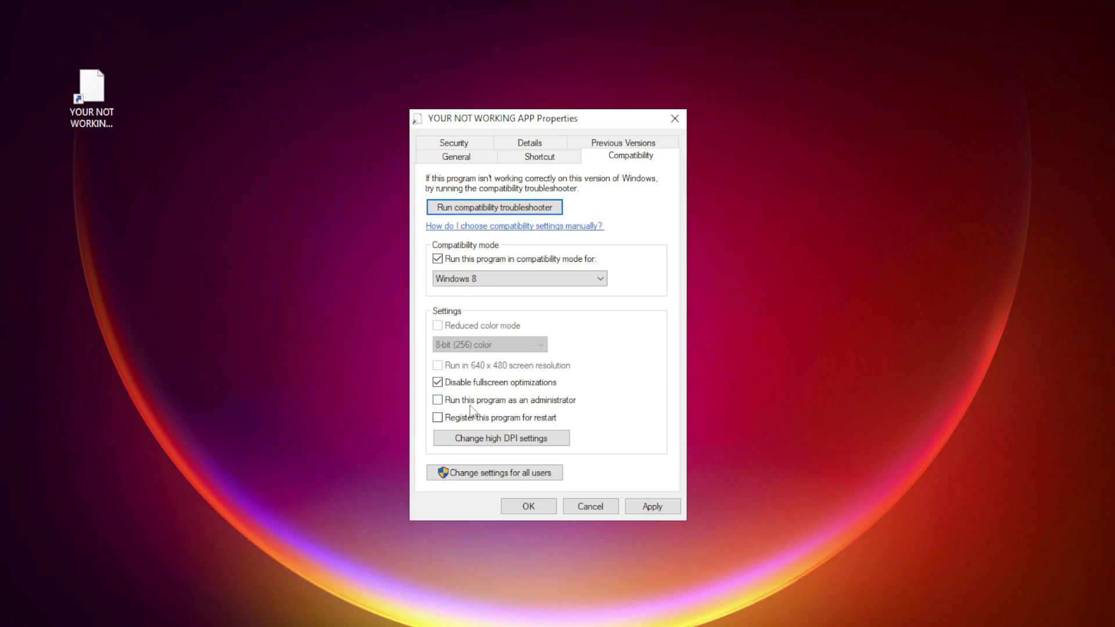
left_click(661, 509)
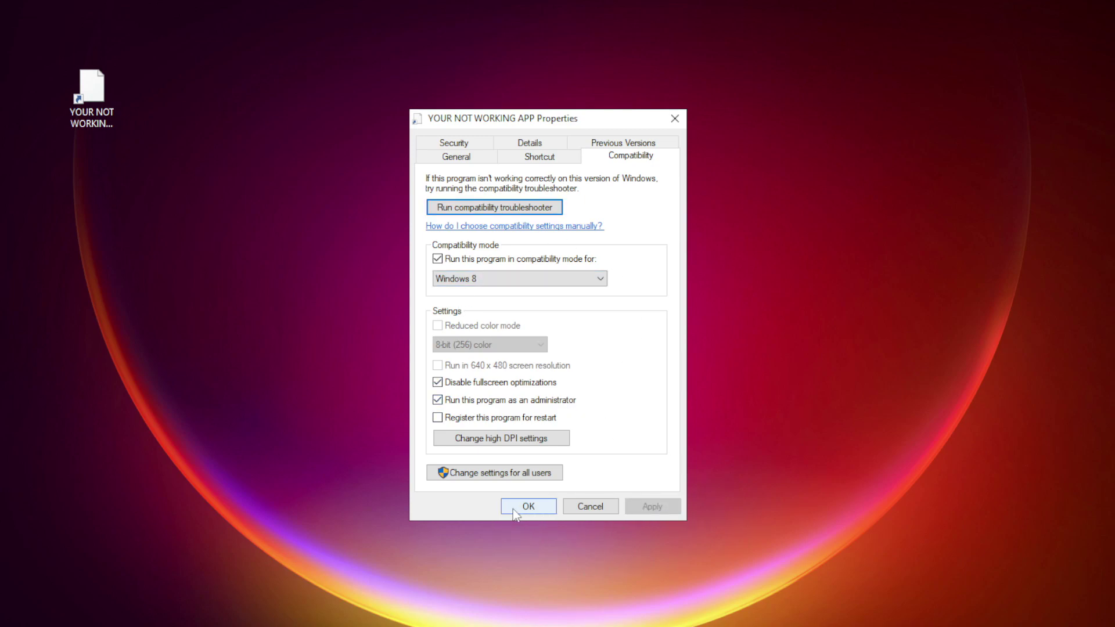
left_click(528, 508)
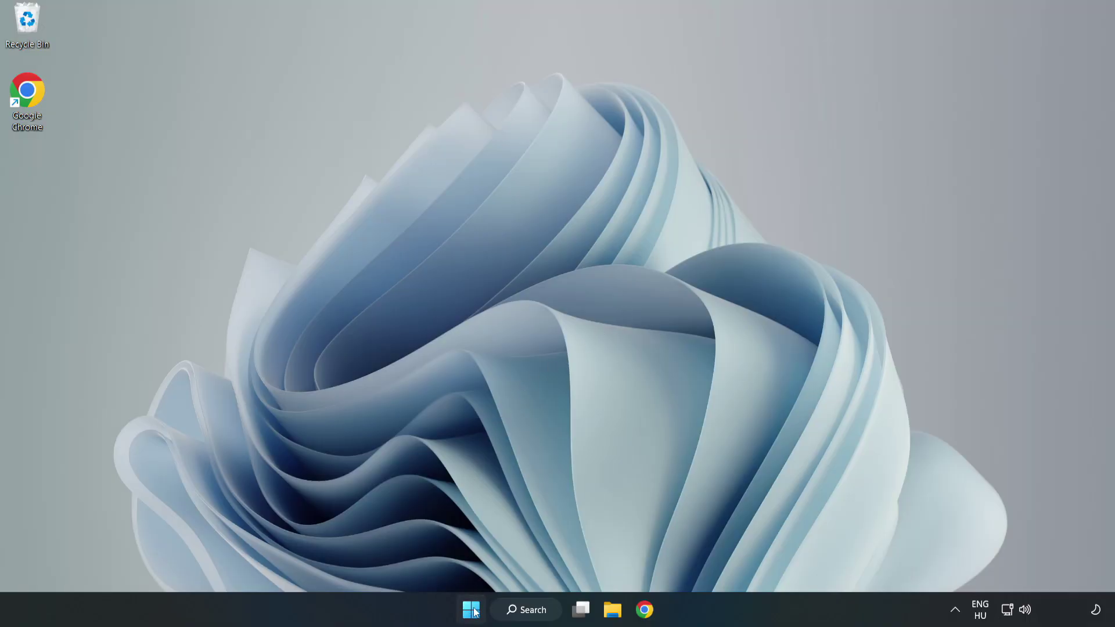
- Launch Task Manager from the Start button's Win+X menu
right_click(474, 616)
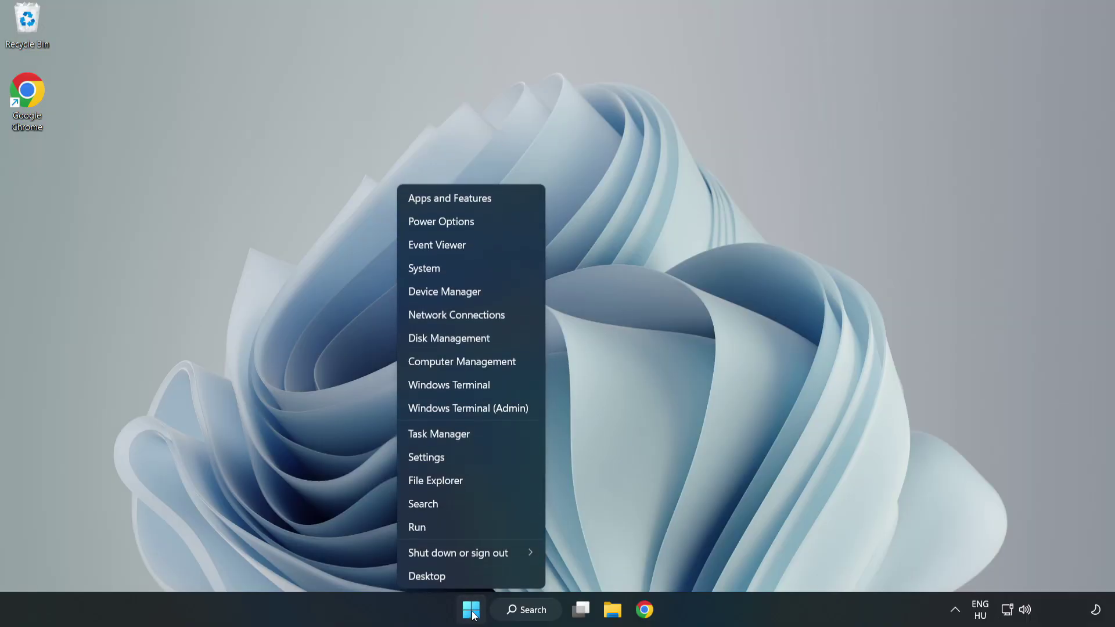
left_click(470, 437)
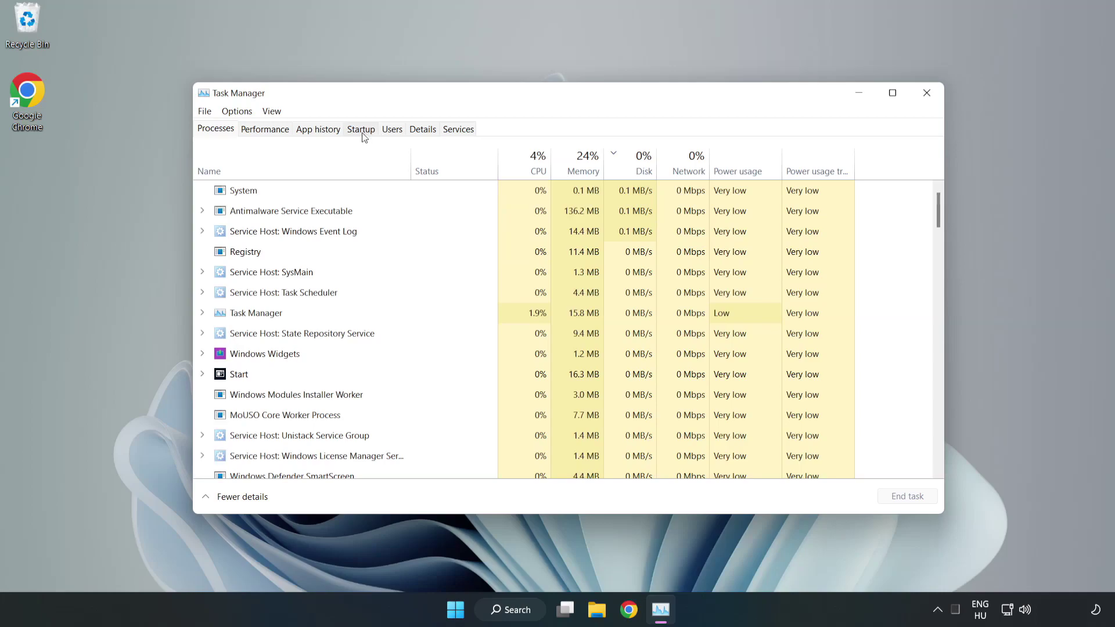
- Disable Cortana, Microsoft Edge, Microsoft Teams and Phone Link at startup, then close Task Manager
left_click(362, 131)
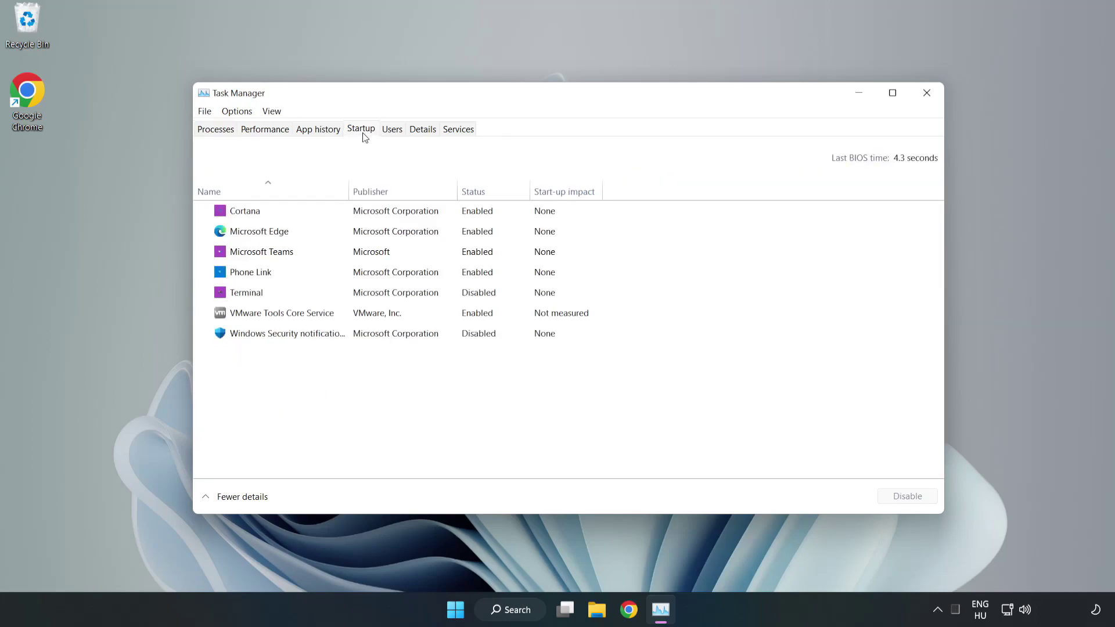
left_click(401, 216)
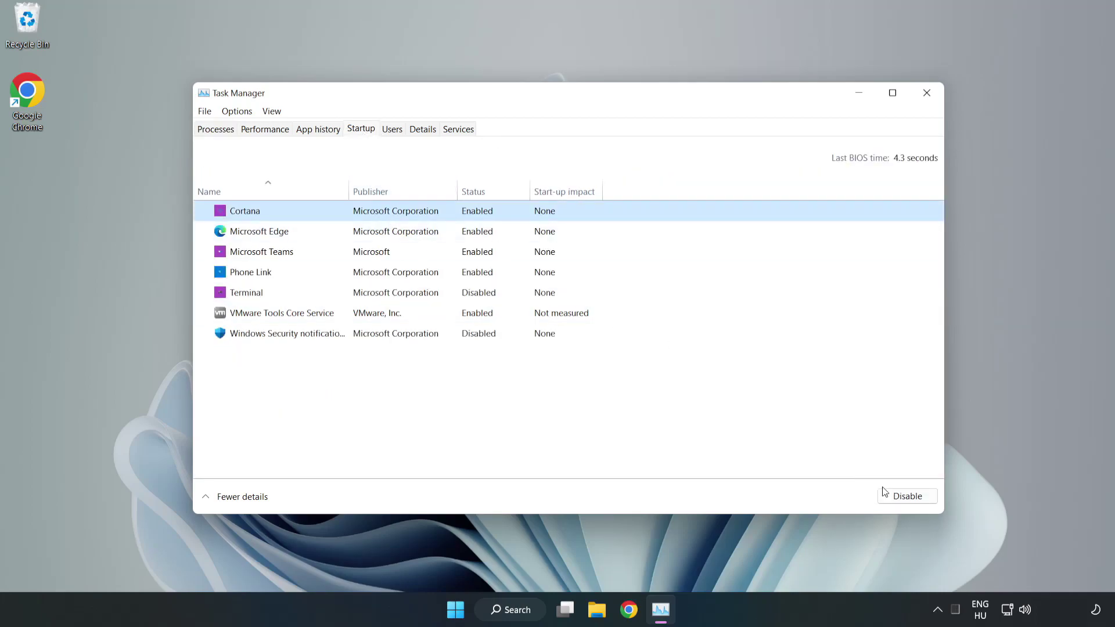
left_click(907, 496)
left_click(499, 239)
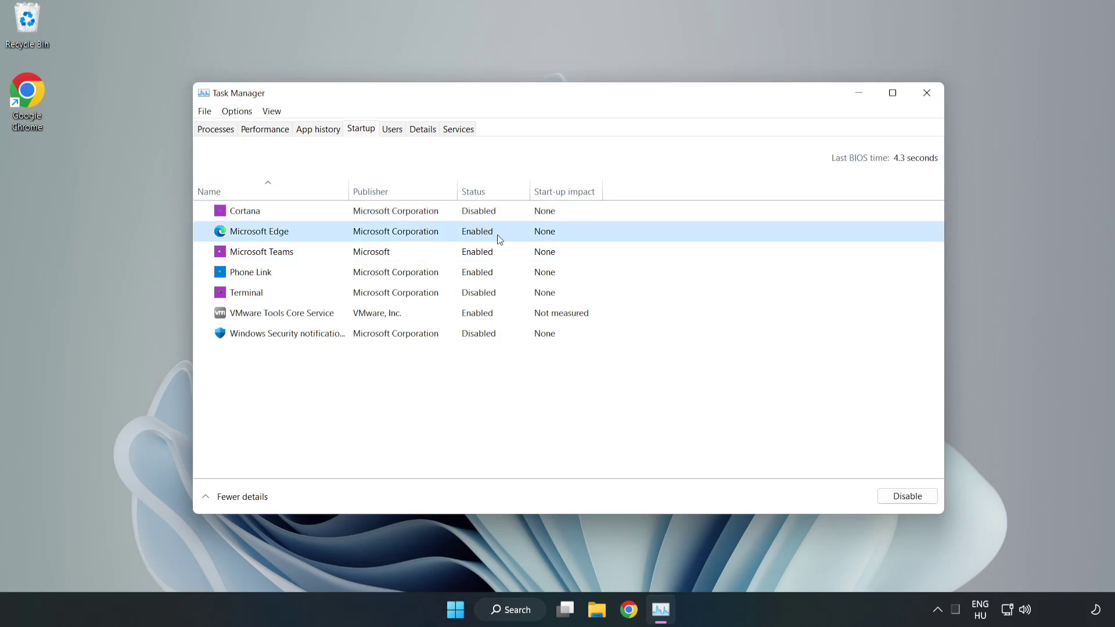
left_click(907, 496)
left_click(380, 253)
left_click(907, 496)
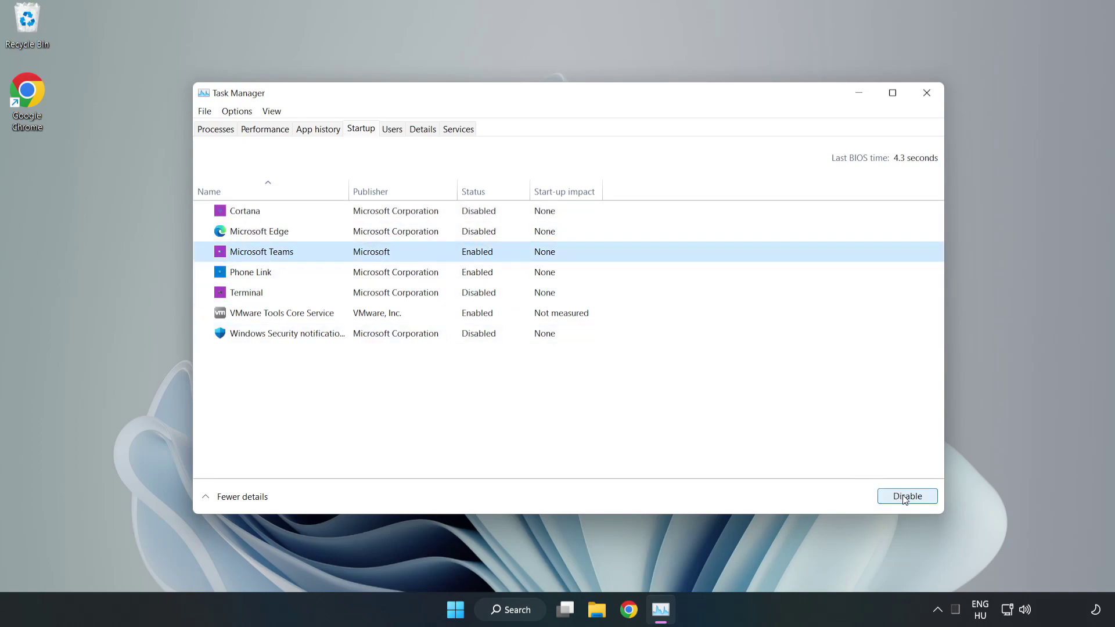
left_click(389, 280)
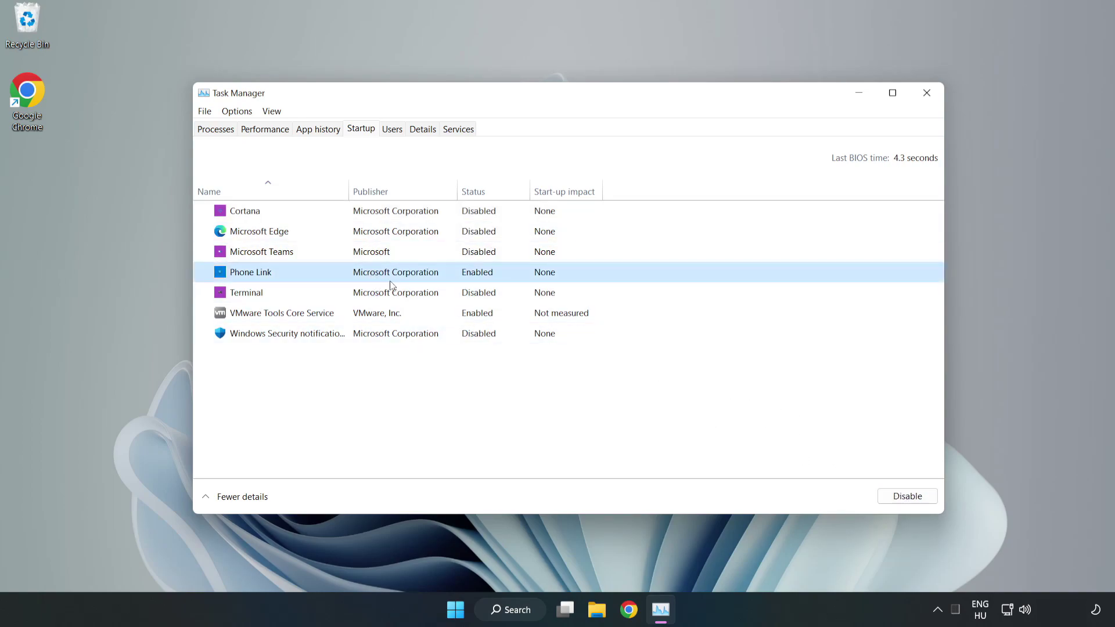
left_click(916, 502)
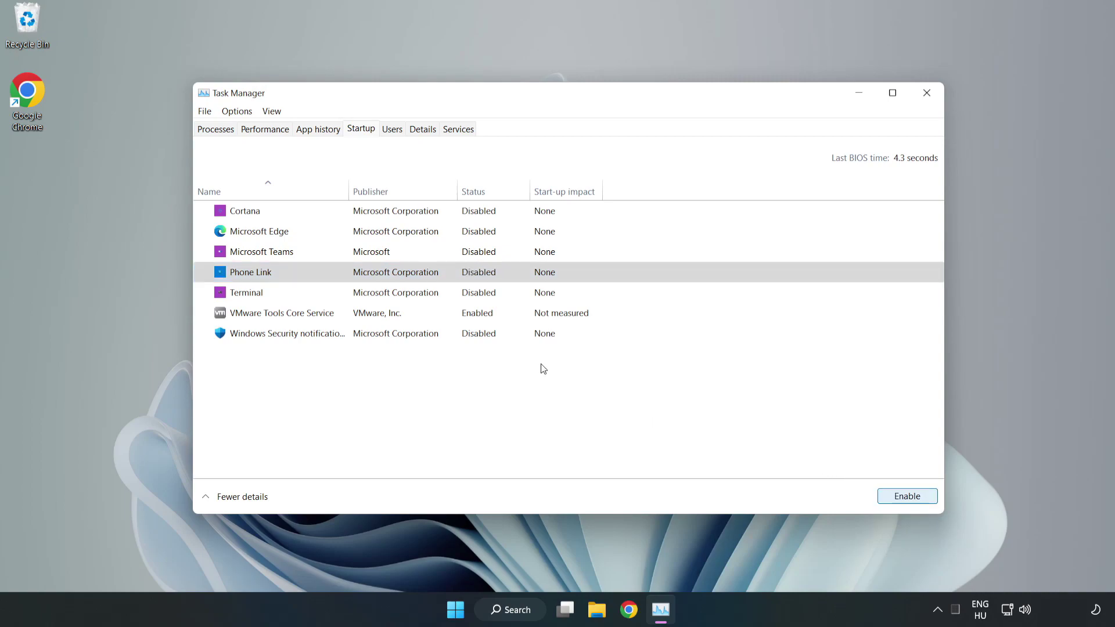
left_click(927, 94)
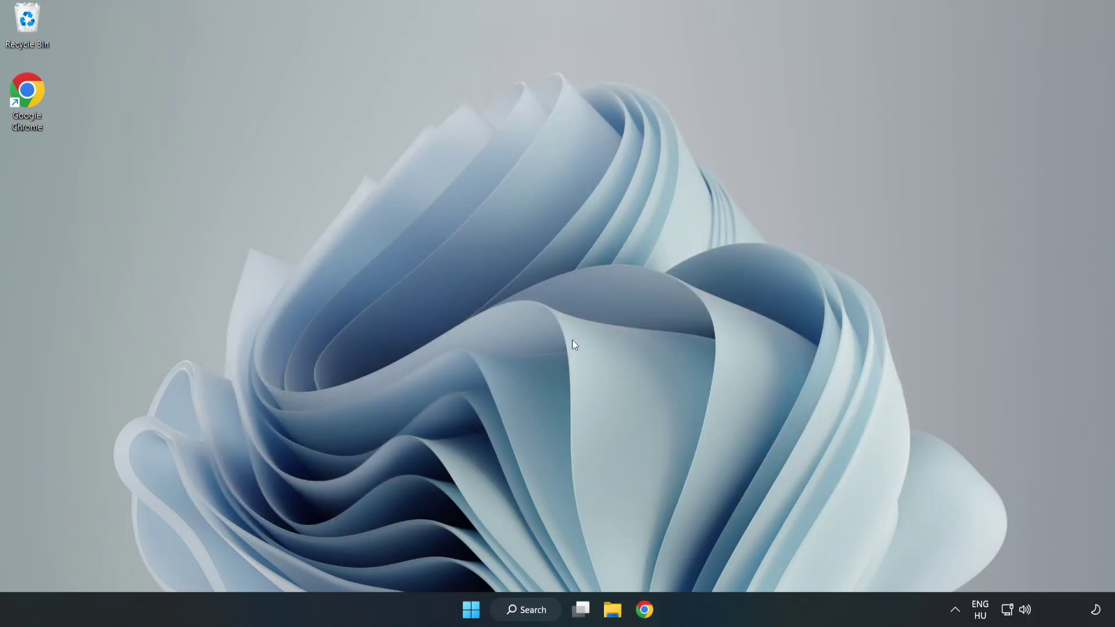
- Download the DirectX End-User Runtime Web Installer in Chrome and run dxwebsetup.exe
left_click(643, 617)
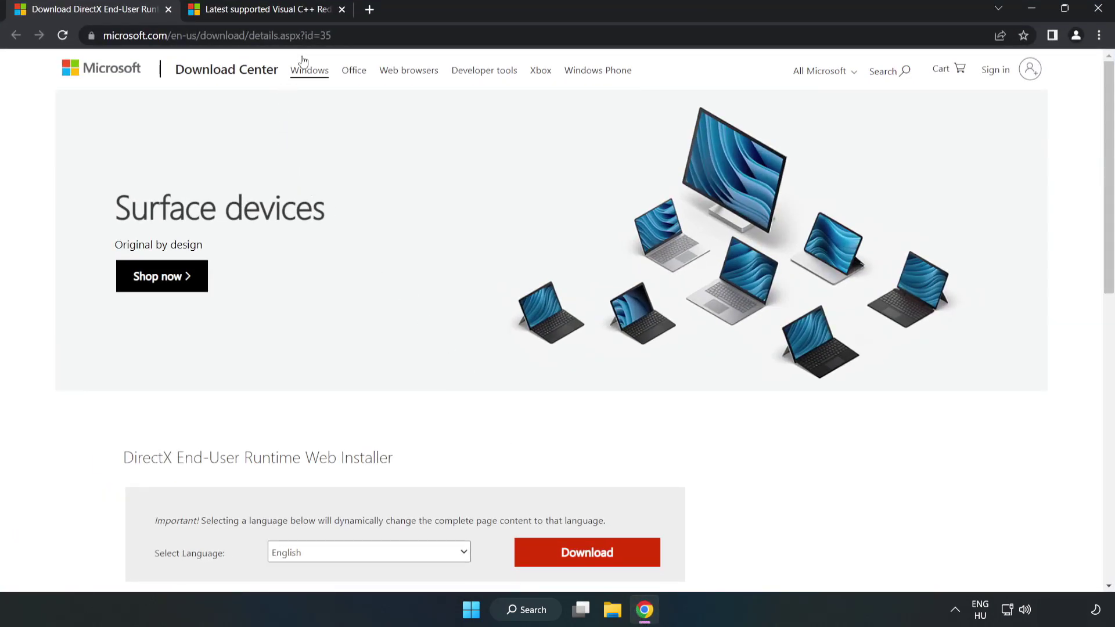
left_click(349, 35)
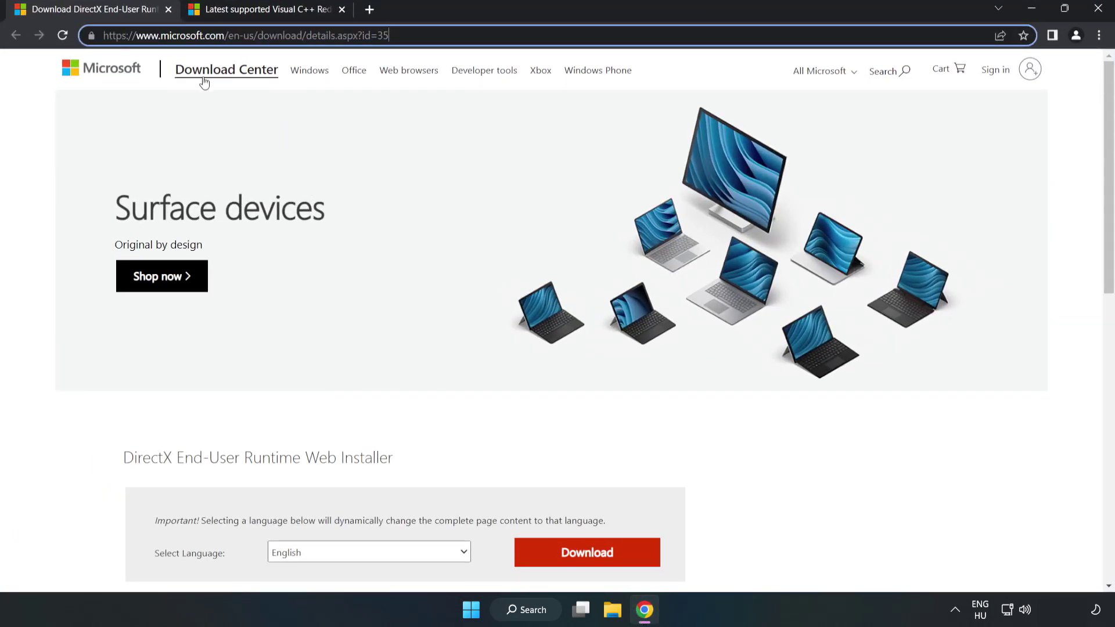
left_click(45, 133)
scroll(45, 133, "down", 3)
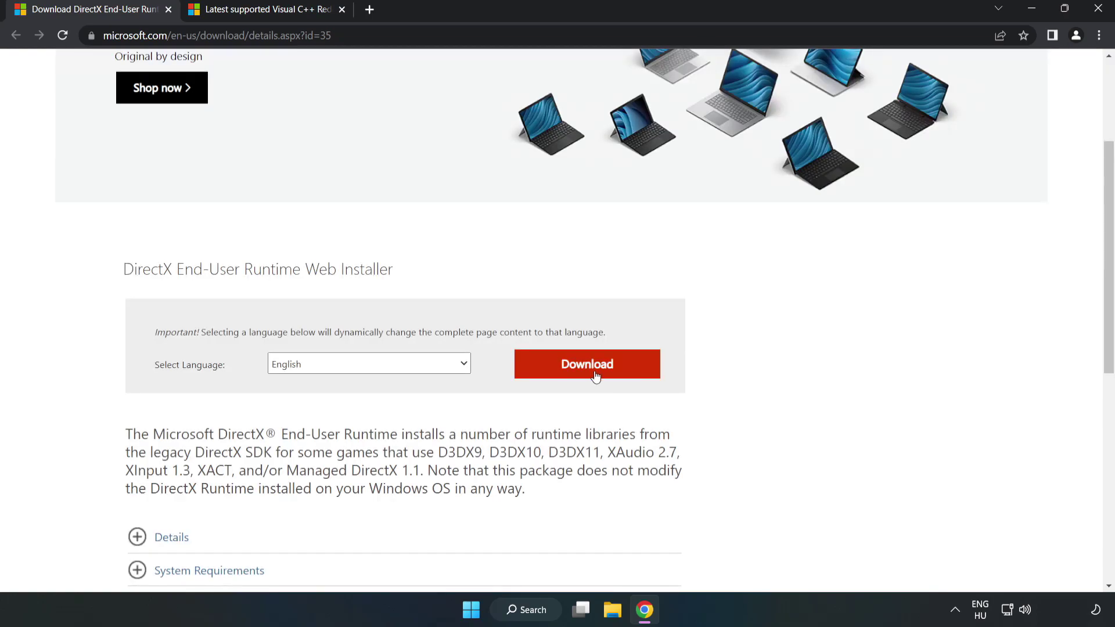
left_click(592, 373)
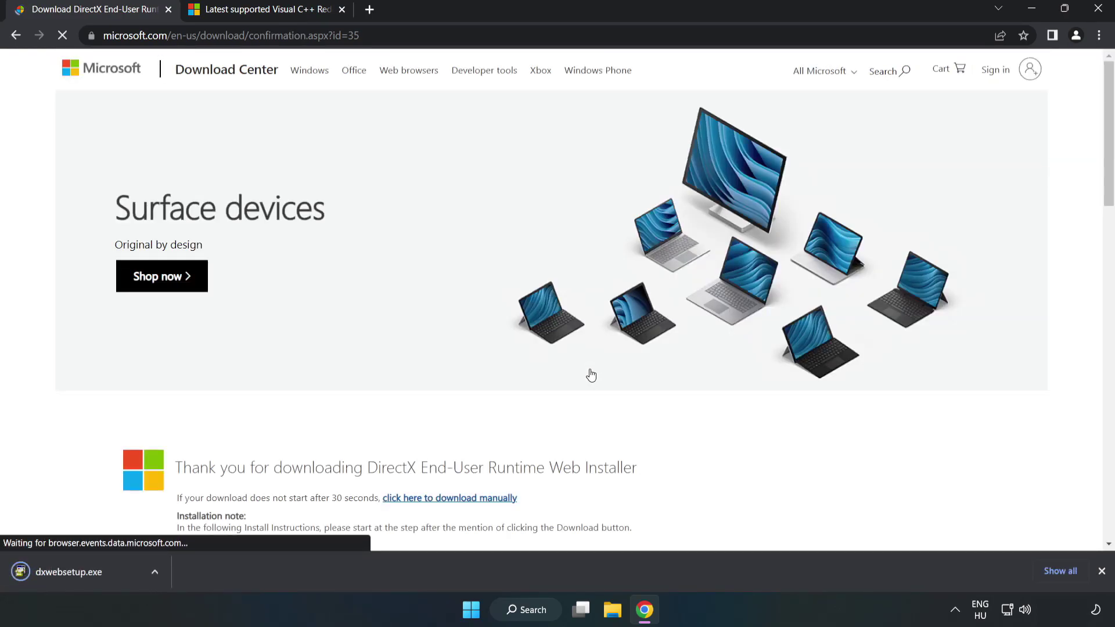
left_click(82, 573)
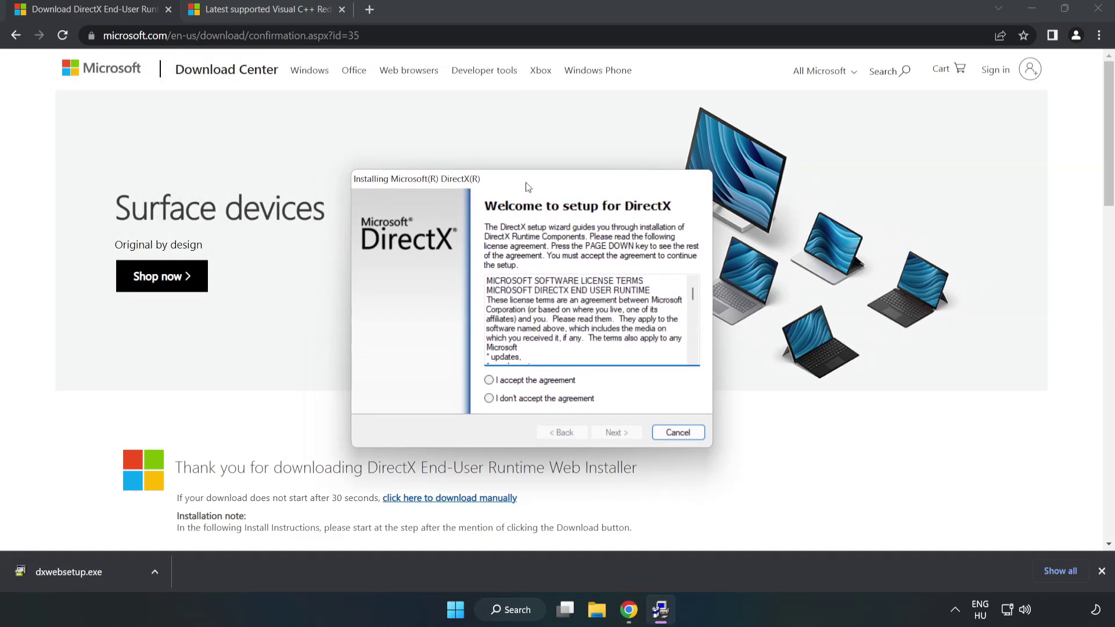
- Install the DirectX runtime with the license accepted and the Bing Bar declined, then finish setup
left_click_drag(708, 295, 698, 361)
left_click(698, 361)
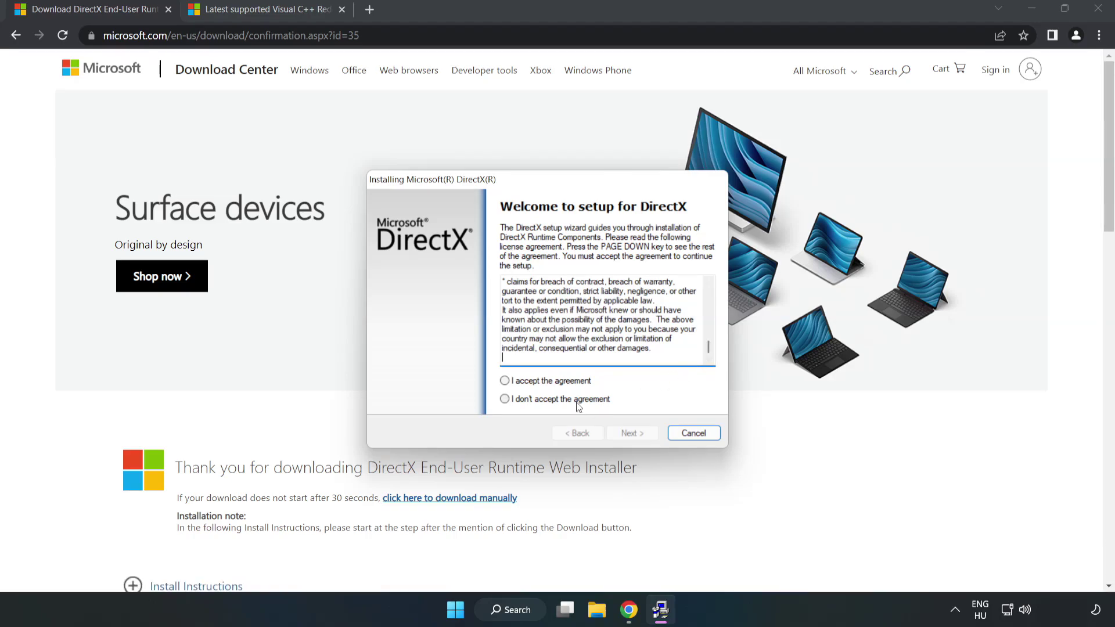
left_click(515, 383)
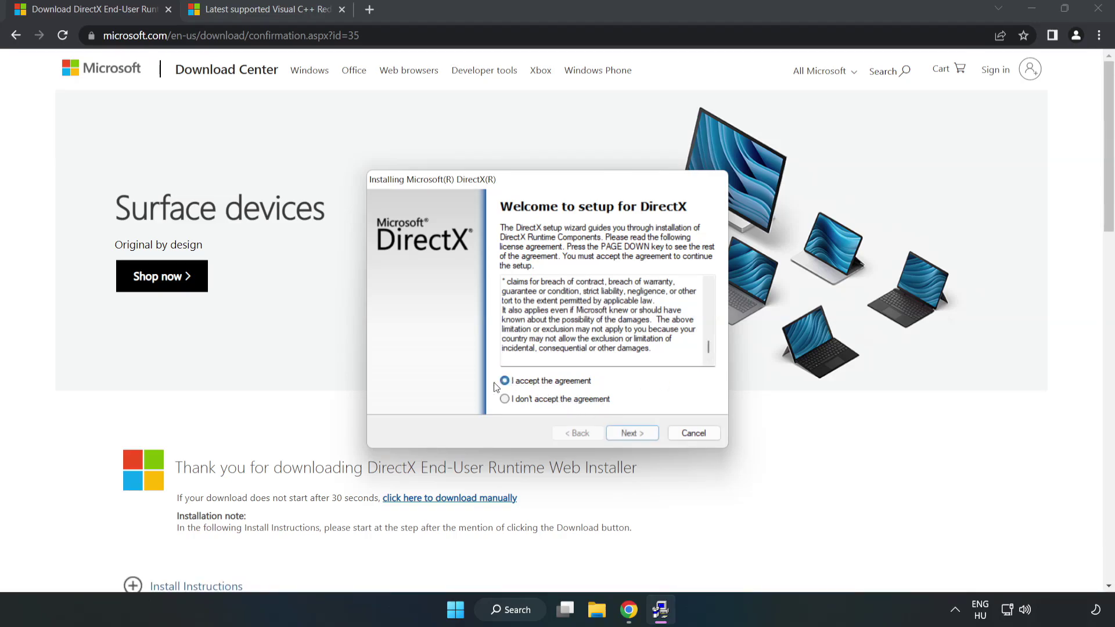
left_click(636, 437)
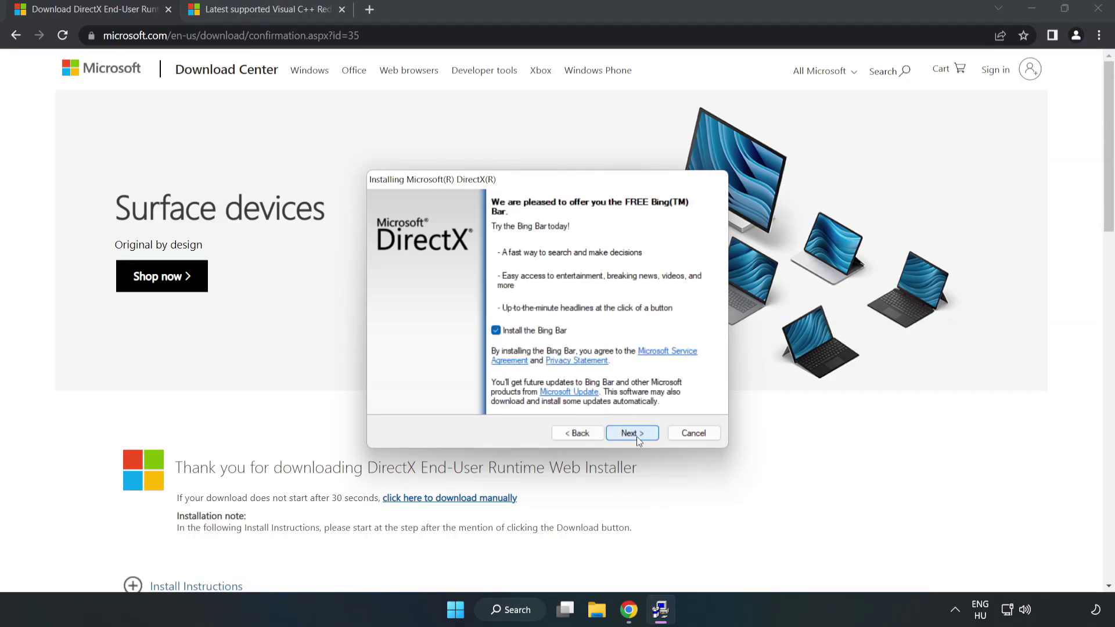
left_click(496, 331)
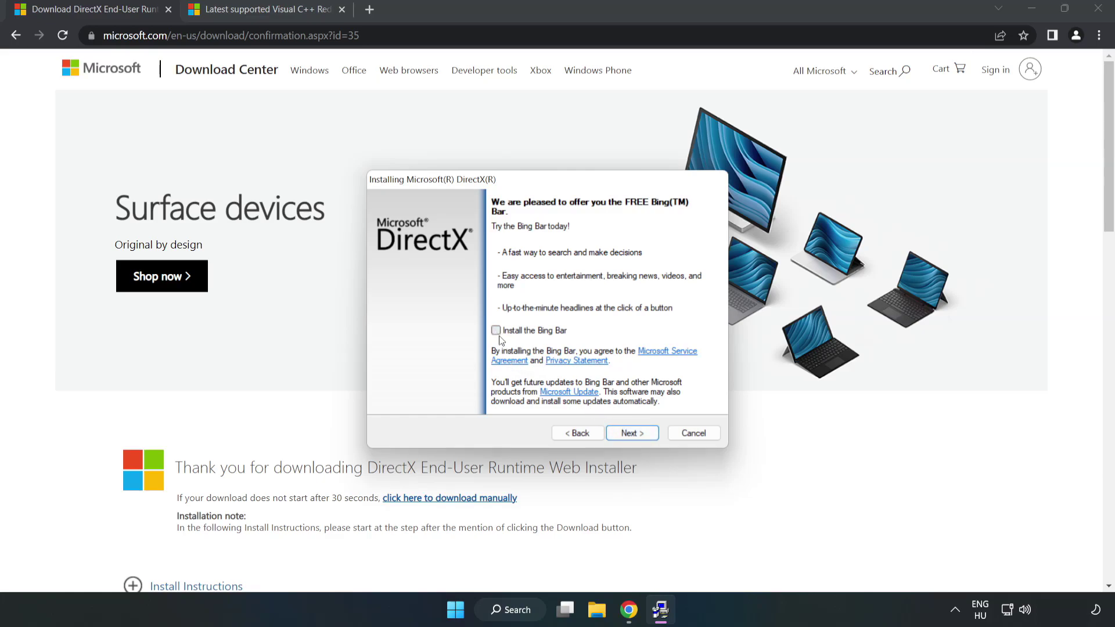
left_click(632, 433)
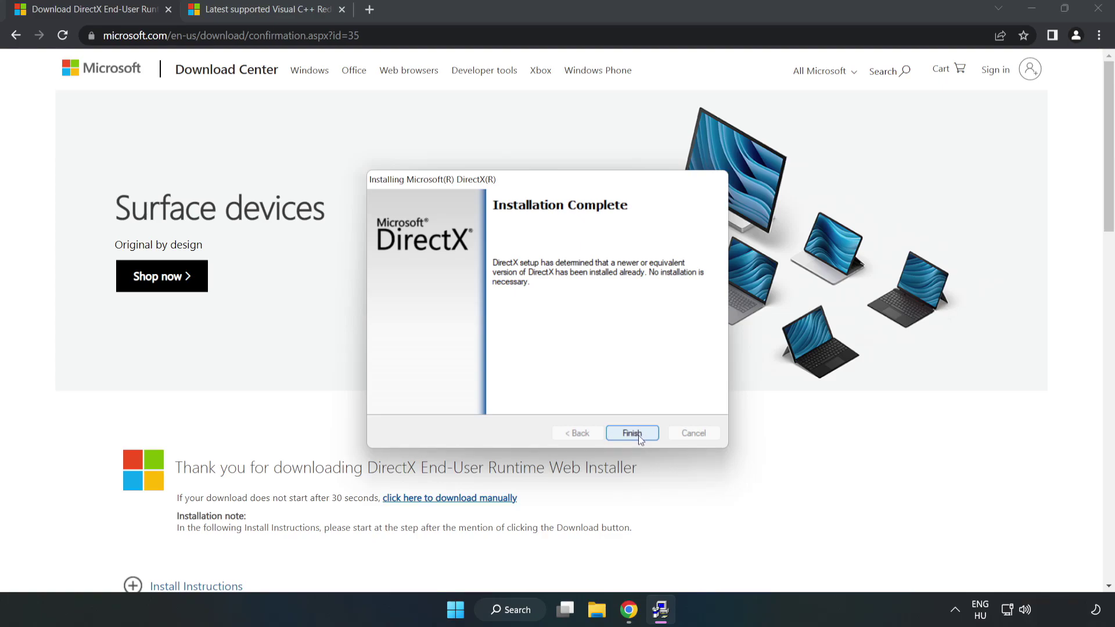
left_click(631, 434)
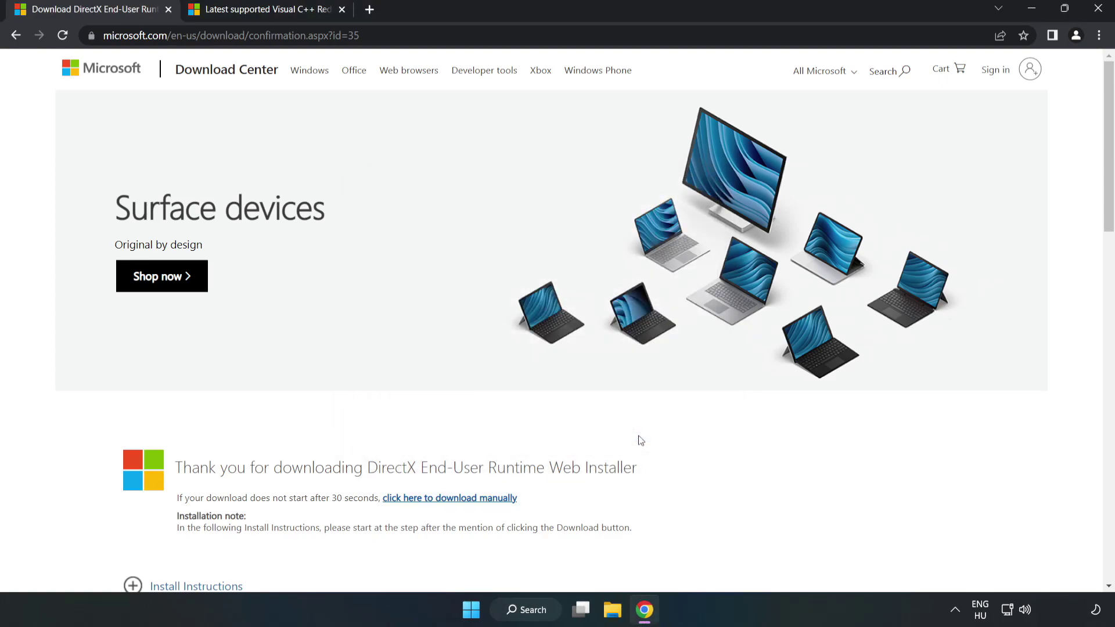
- Close the DirectX download page and return to the Visual C++ Redistributable article
left_click(168, 10)
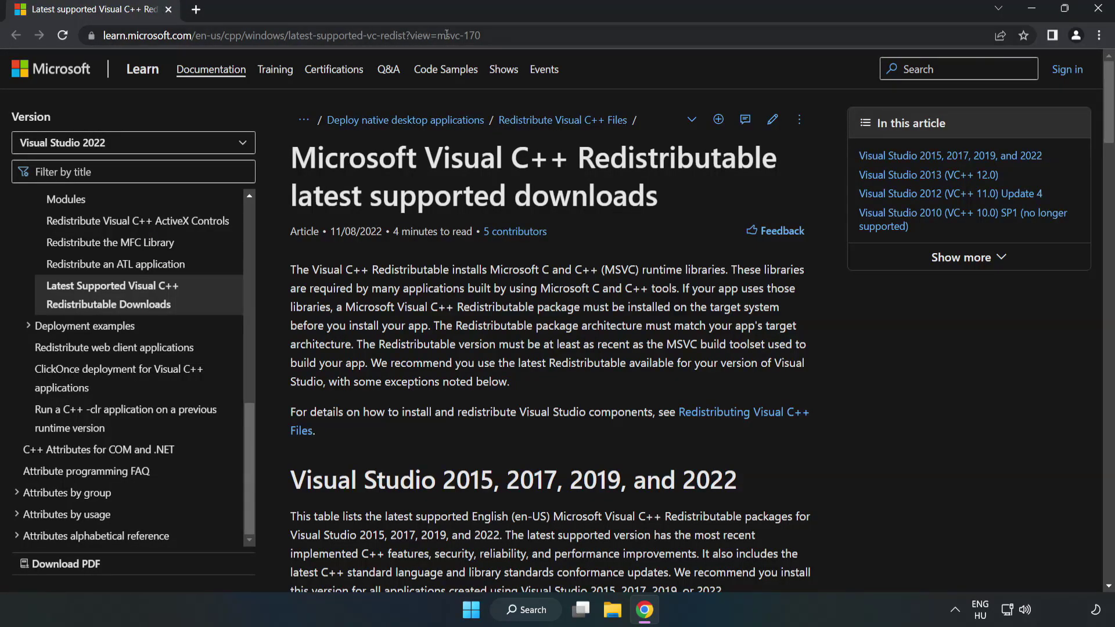
left_click(446, 34)
left_click(481, 35)
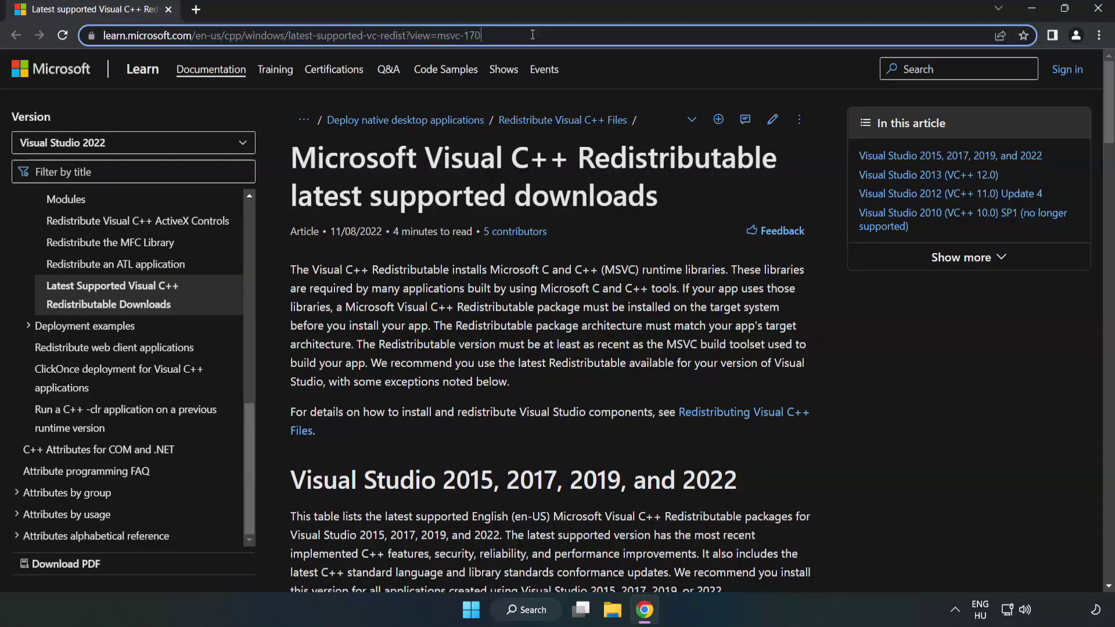
left_click(505, 137)
- Download the ARM64, x86 and x64 Visual C++ 2015–2022 Redistributable installers
scroll(444, 208, "down", 1)
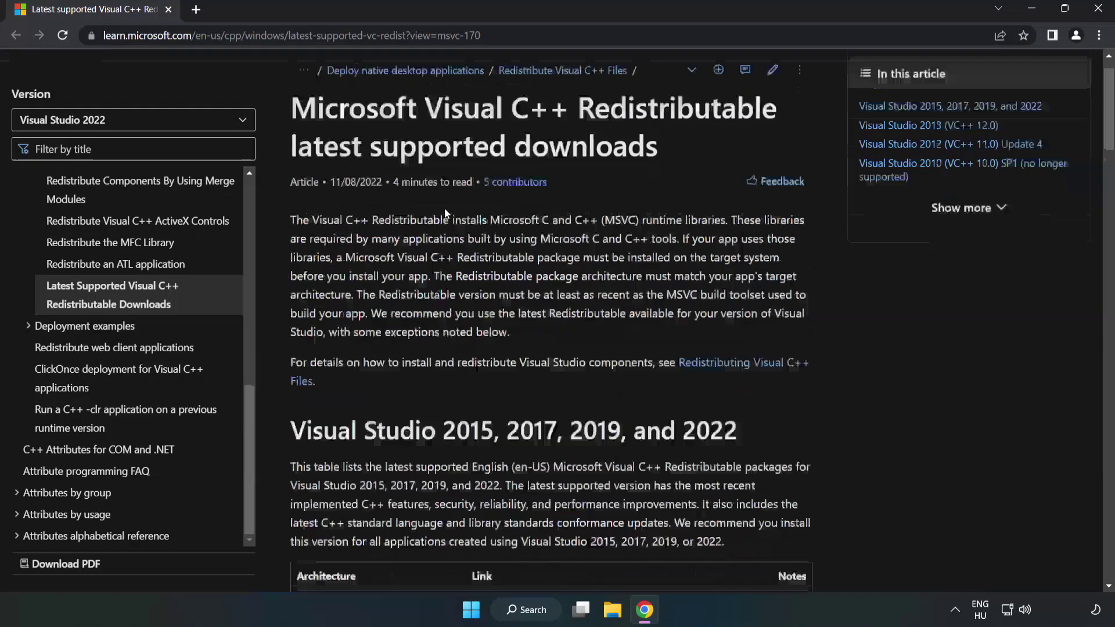
scroll(445, 212, "down", 5)
scroll(448, 220, "down", 1)
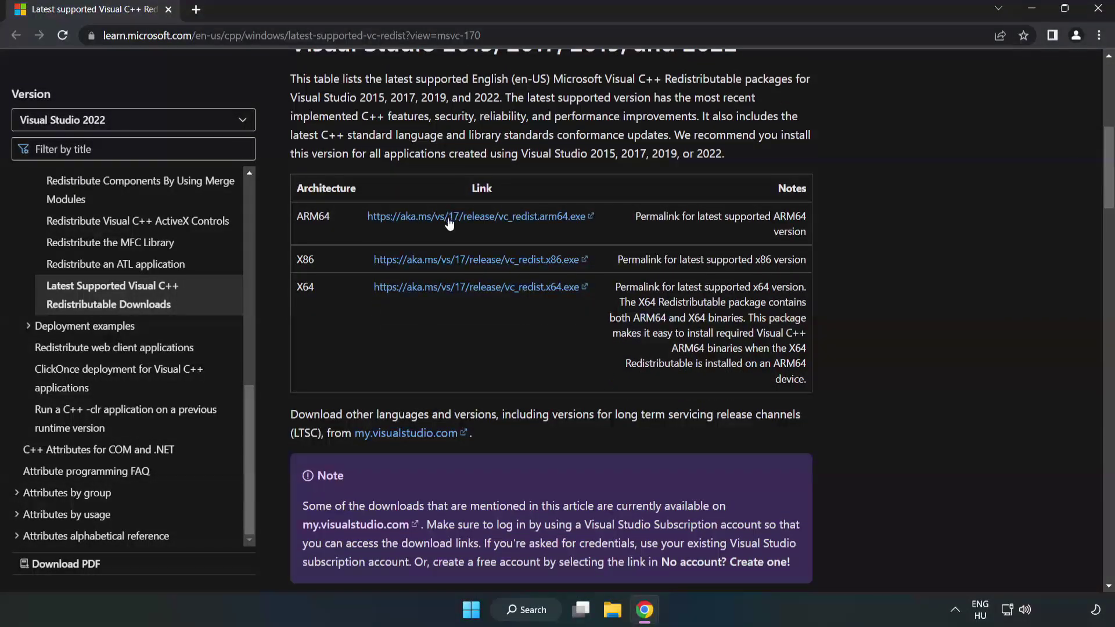
scroll(348, 197, "up", 1)
left_click_drag(288, 119, 737, 118)
left_click(738, 118)
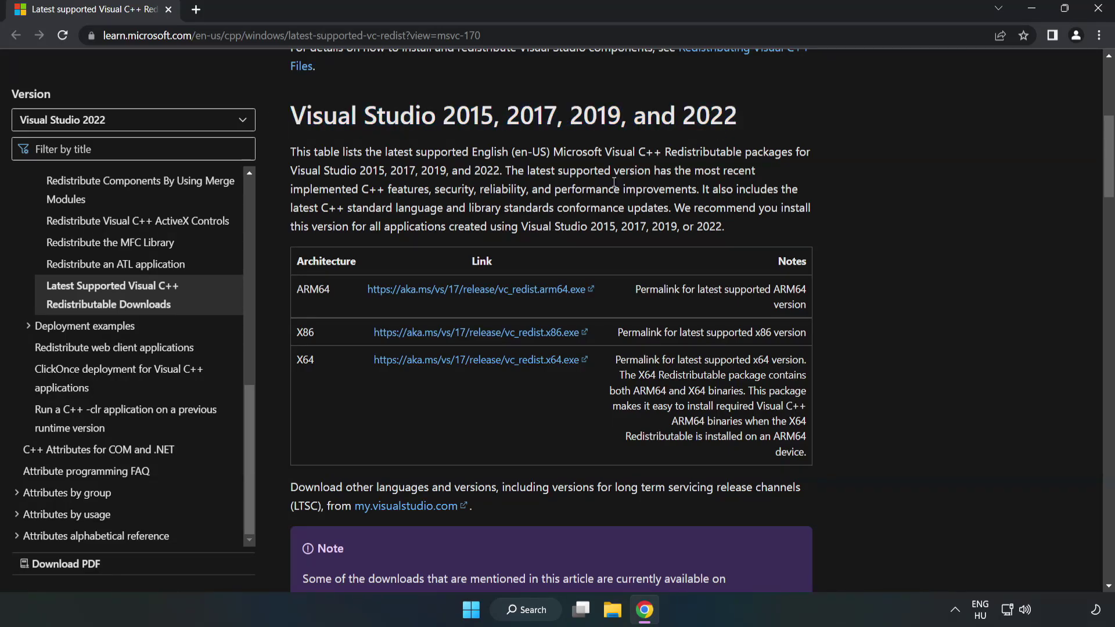
left_click(454, 289)
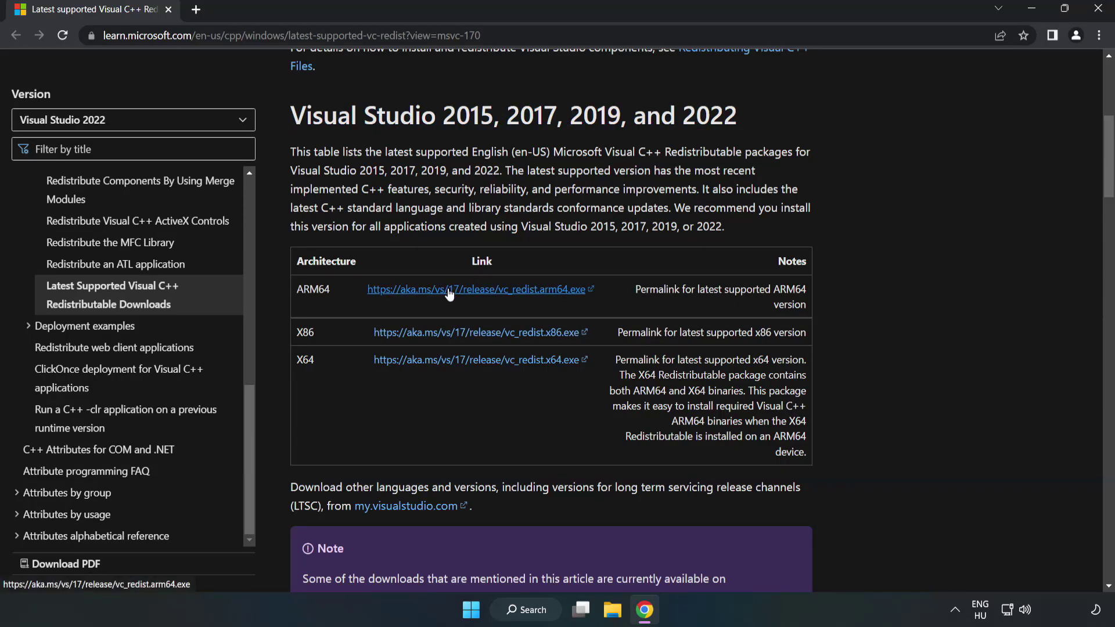
left_click(453, 342)
left_click(468, 362)
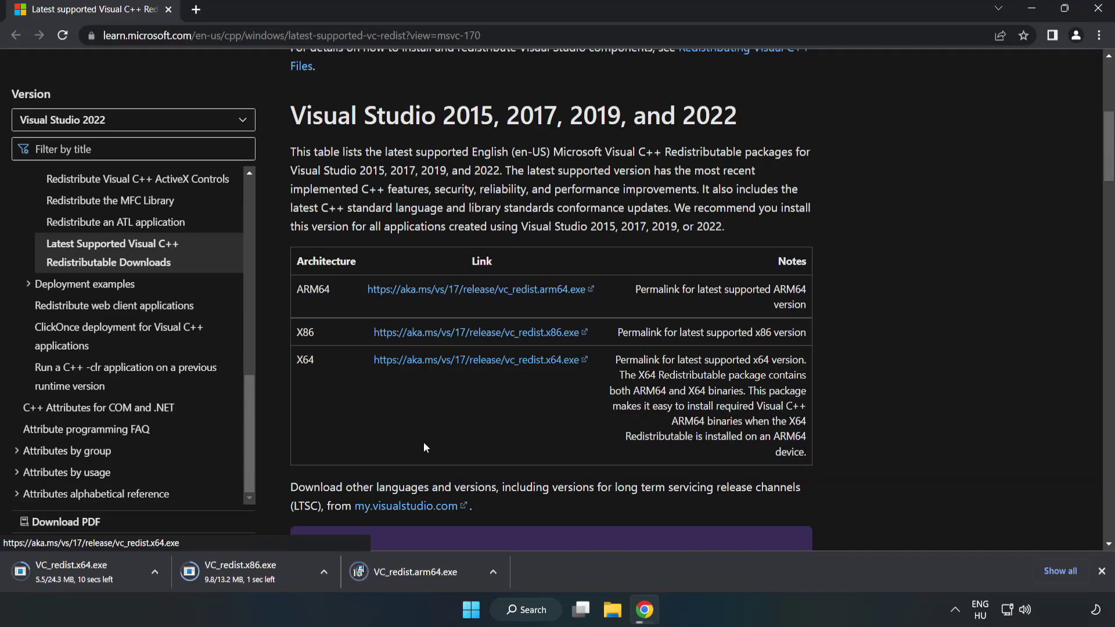
- Try installing VC_redist.arm64.exe and dismiss it after it fails as unsupported
left_click(425, 572)
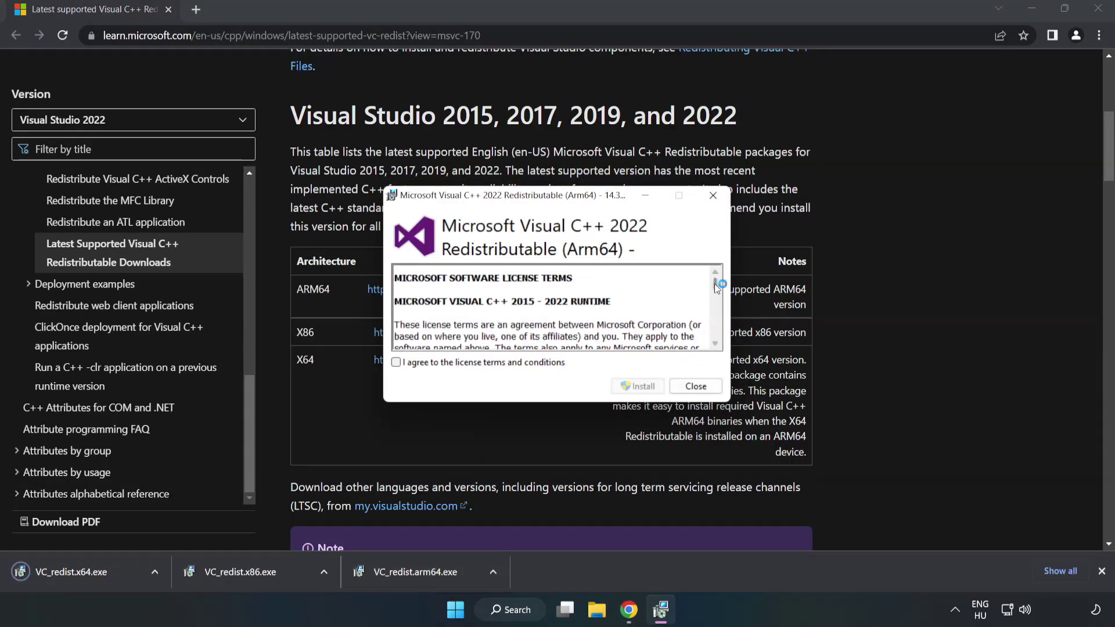
left_click_drag(715, 283, 717, 343)
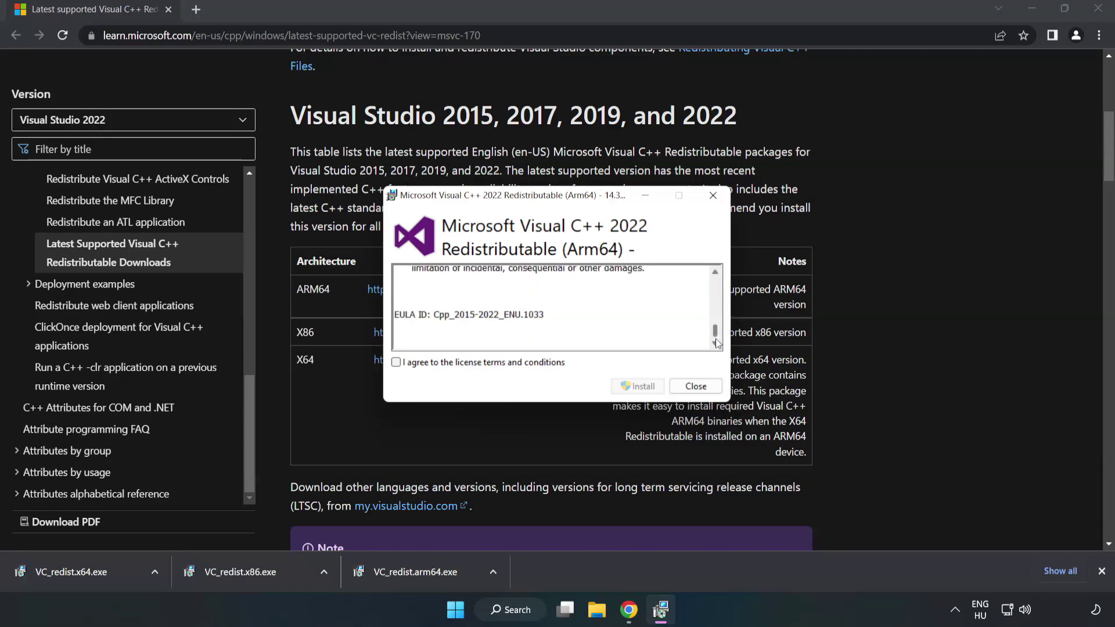
left_click(395, 362)
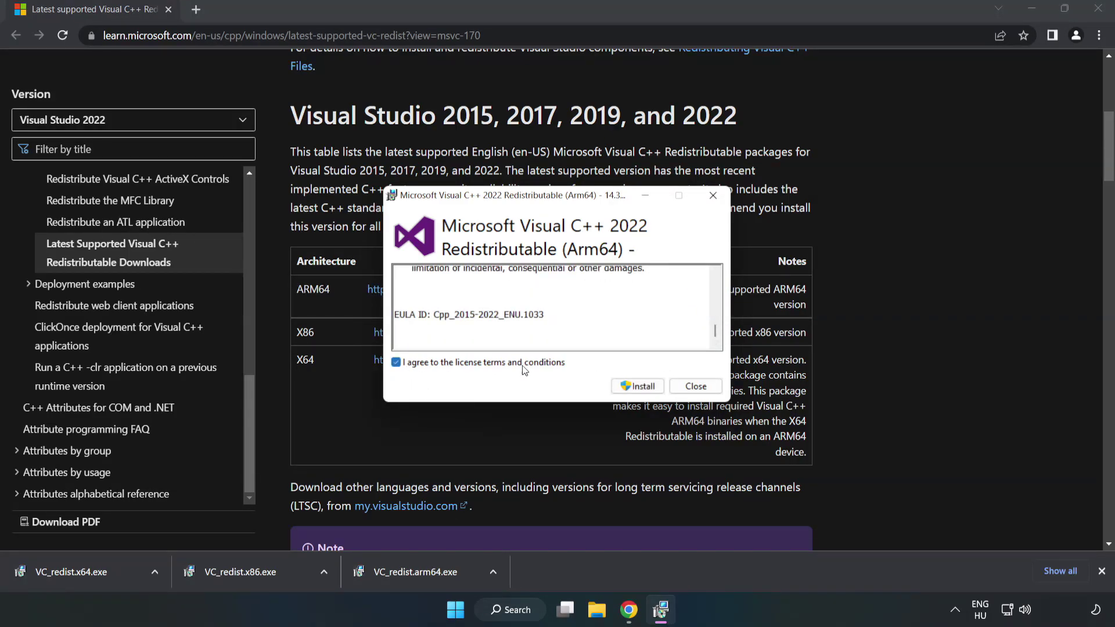
left_click(639, 386)
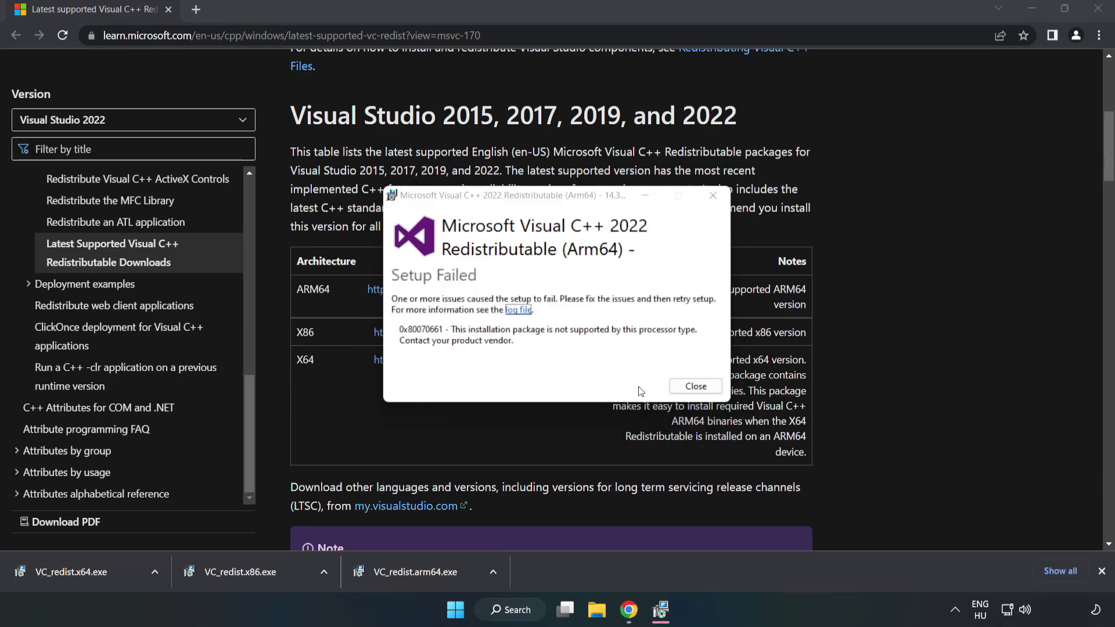
left_click(695, 386)
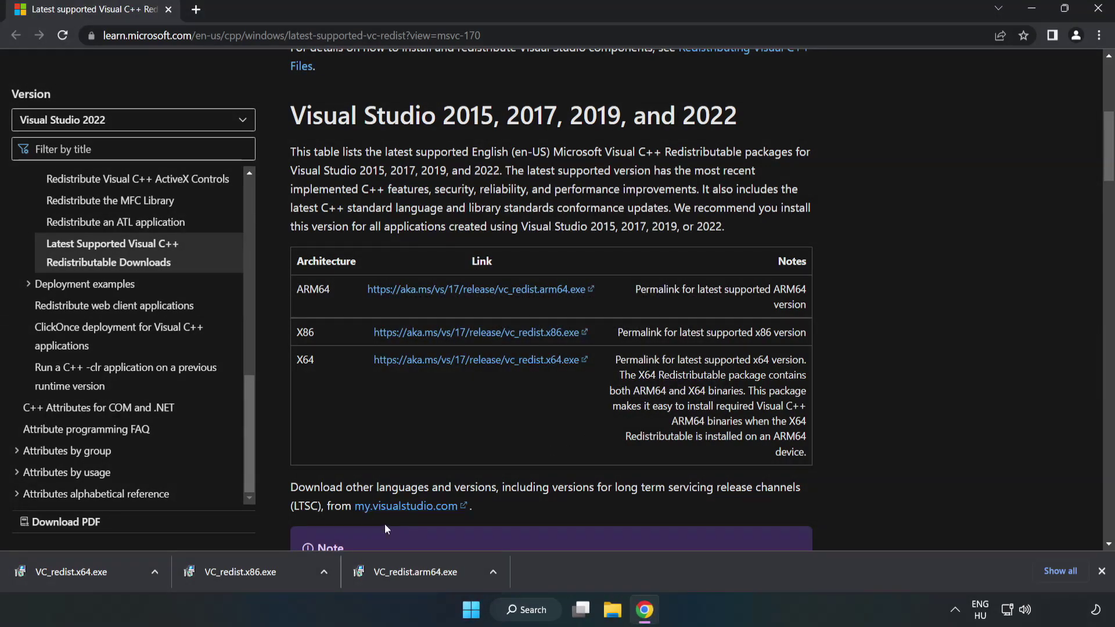
- Install the x86 Visual C++ 2015-2022 Redistributable from VC_redist.x86.exe
left_click(246, 570)
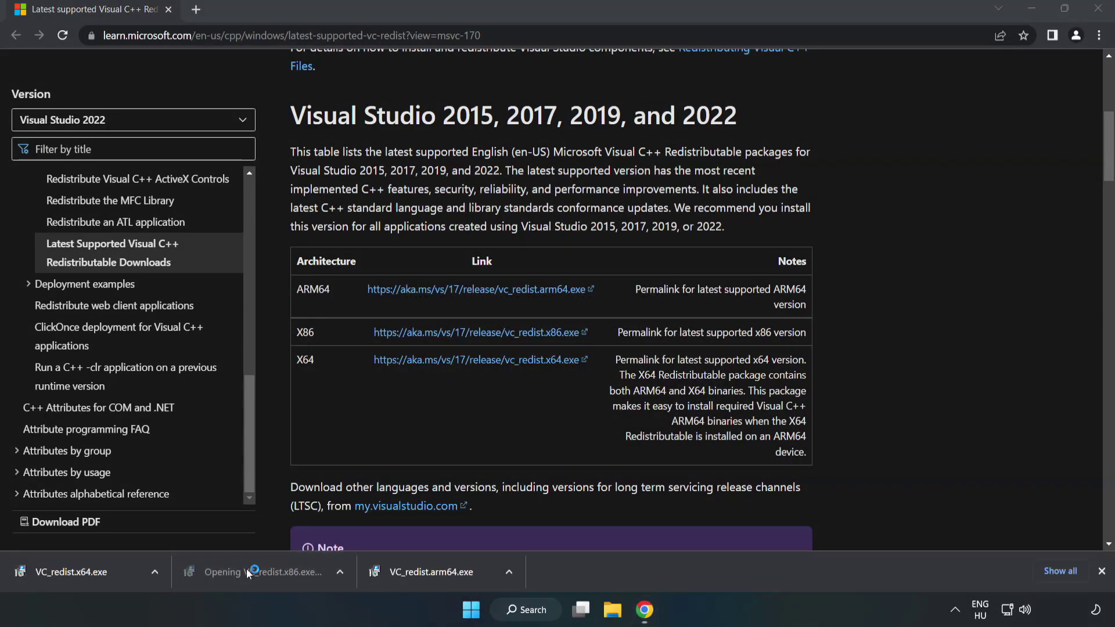
left_click_drag(713, 286, 715, 334)
left_click(396, 363)
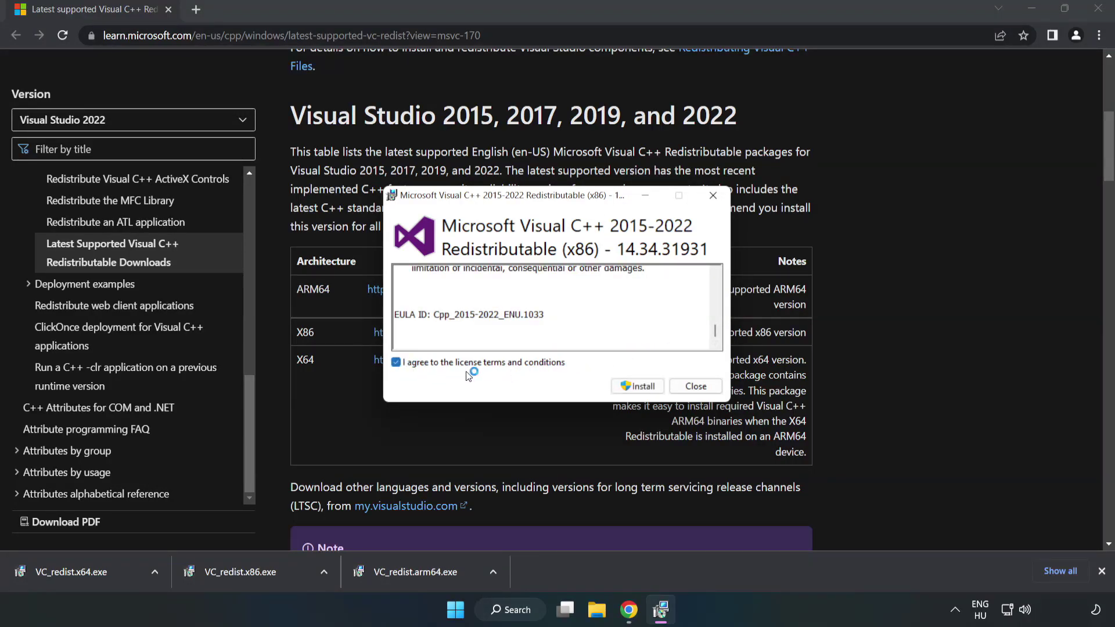
left_click(633, 387)
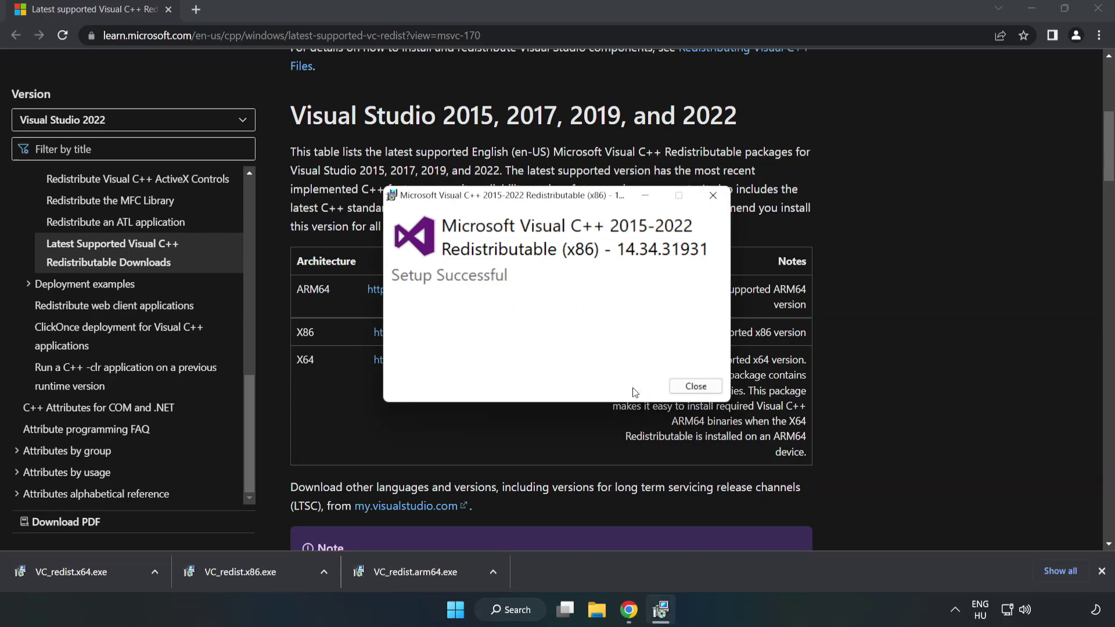
left_click(695, 387)
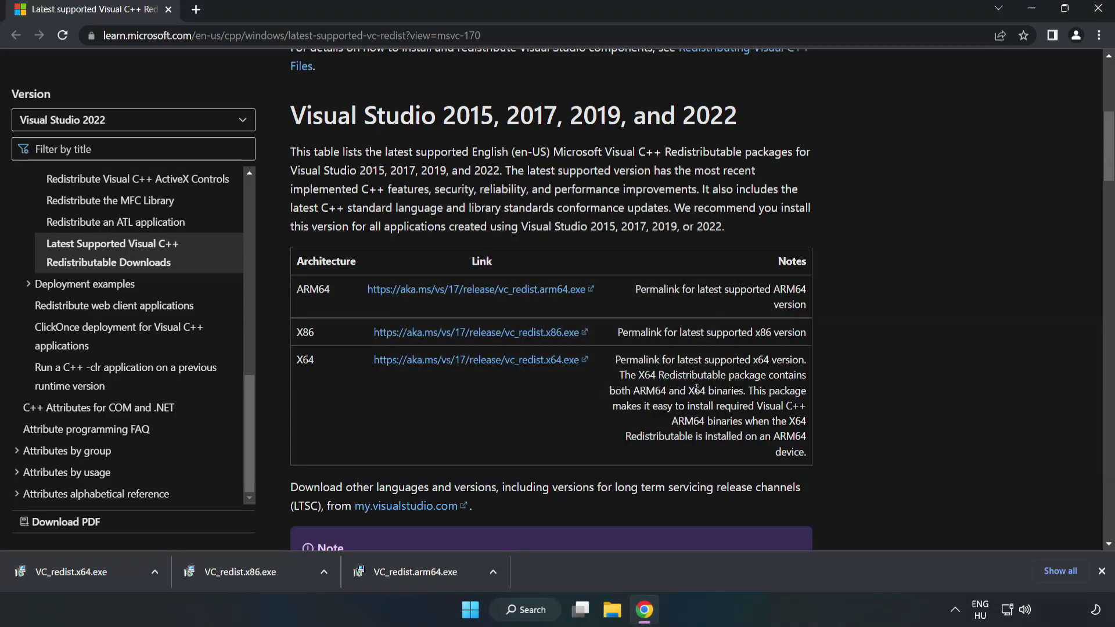
- Install the x64 Visual C++ 2015-2022 Redistributable 14.34.31931, then close the Microsoft Learn browser window
left_click(60, 567)
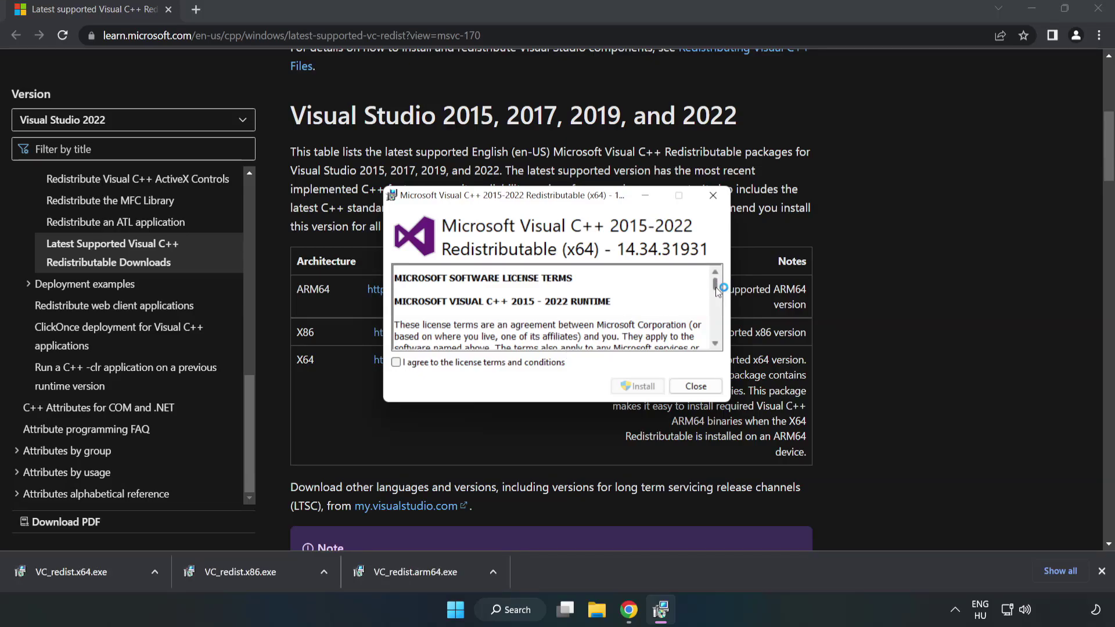
left_click_drag(715, 286, 716, 339)
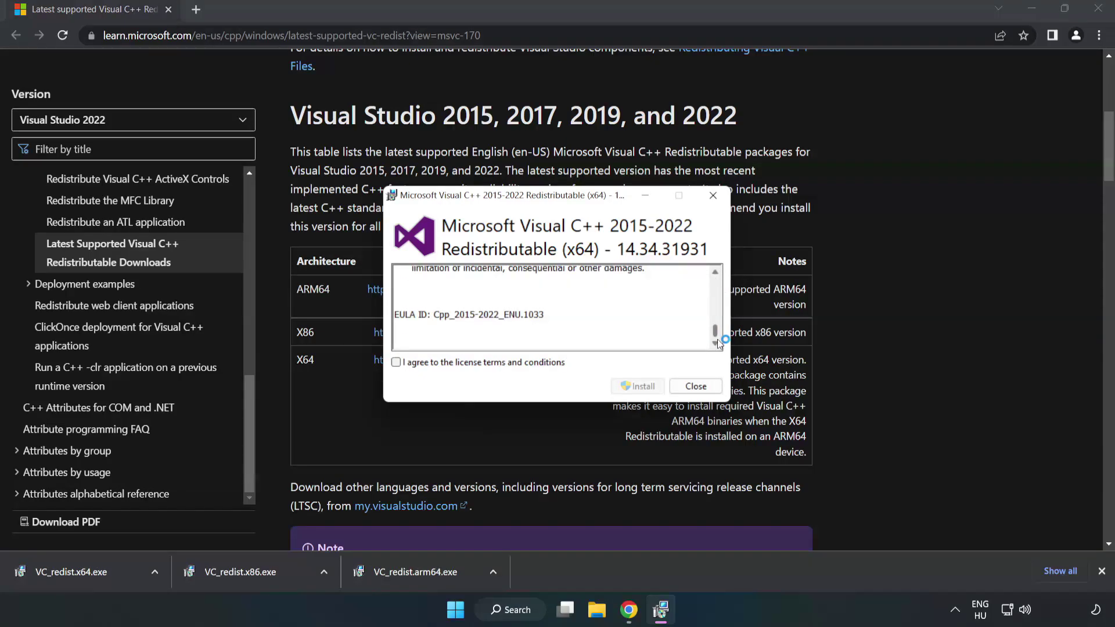
left_click(396, 362)
left_click(632, 381)
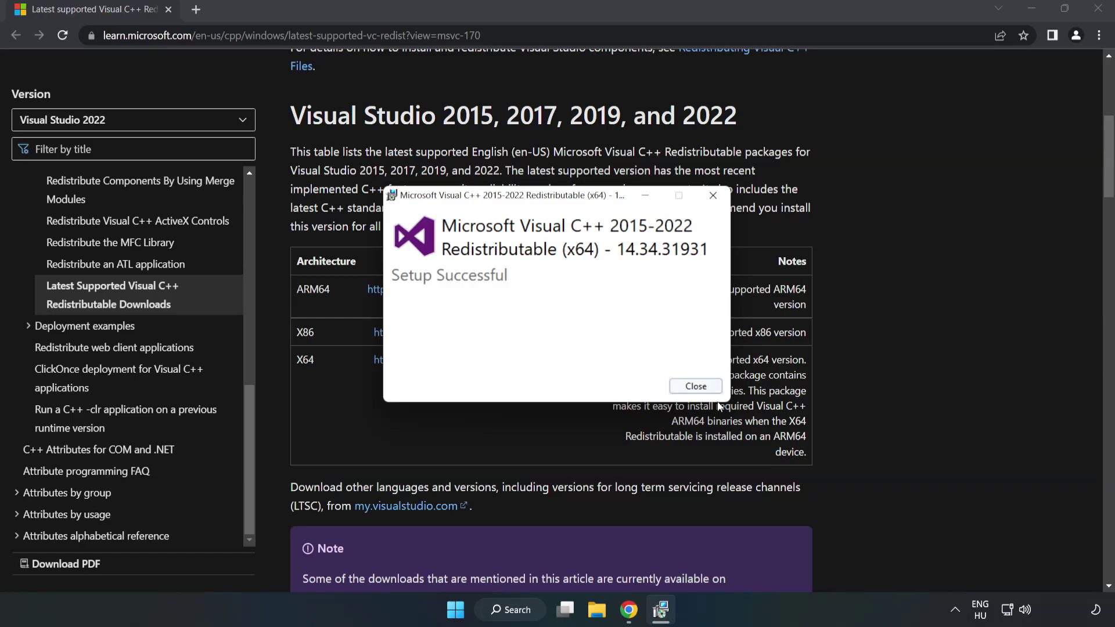
left_click(701, 389)
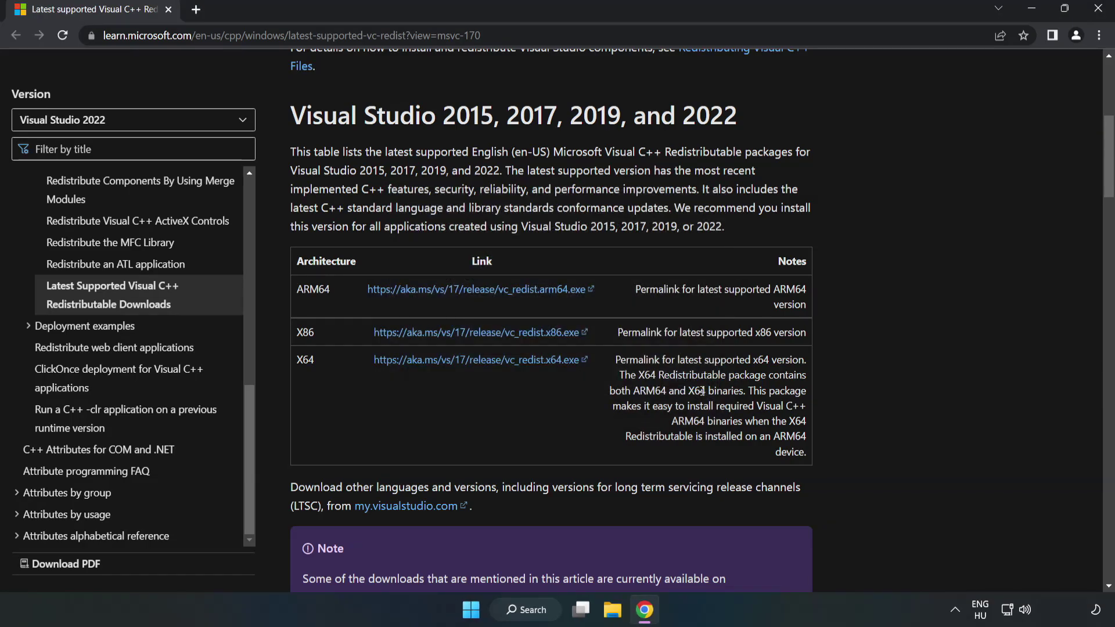
left_click(1098, 9)
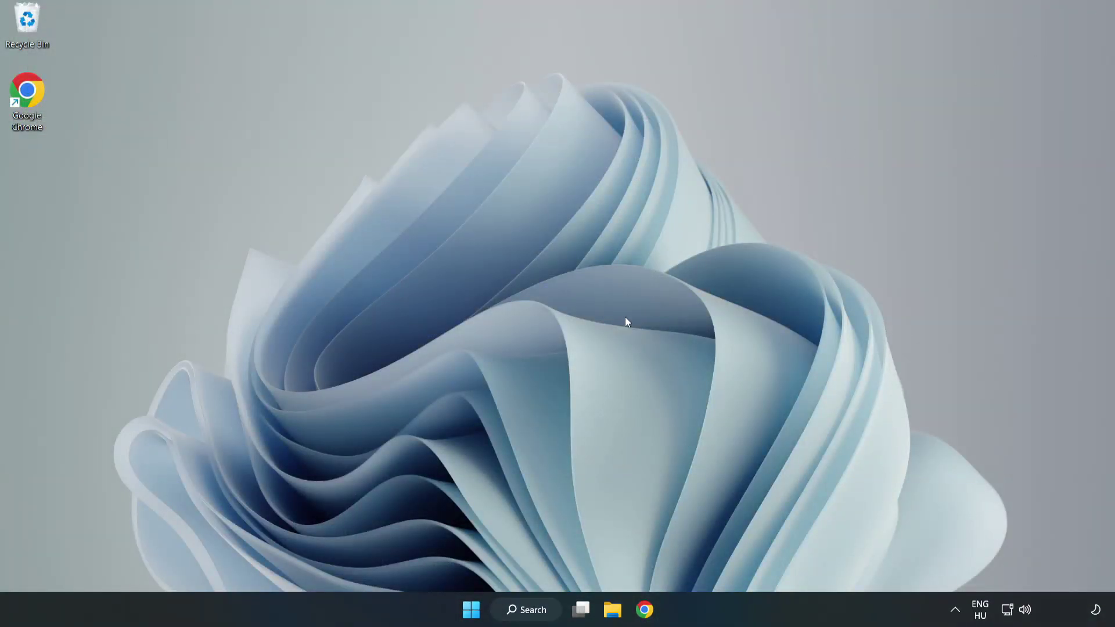
- Run sfc /scannow in a Command Prompt launched as administrator from a cmd search
left_click(542, 611)
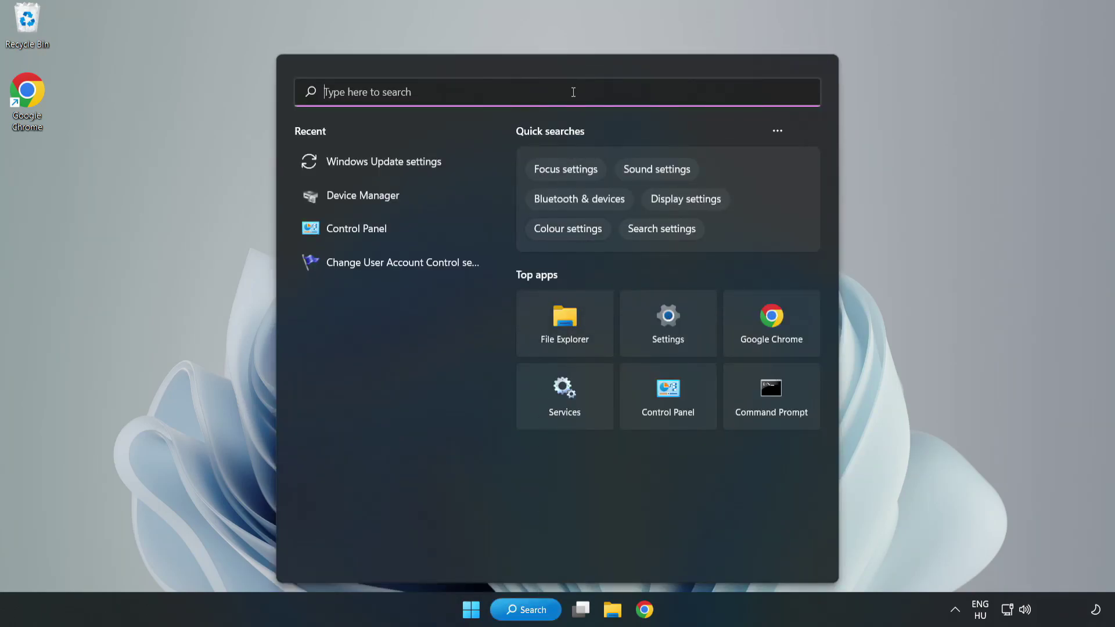
type("cmd")
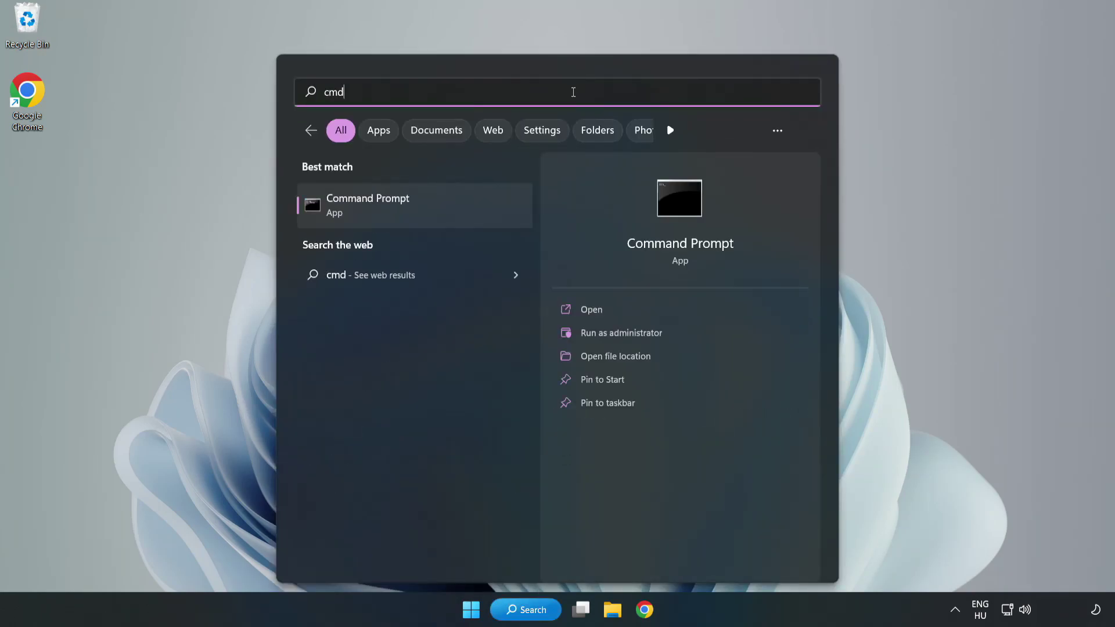
right_click(439, 211)
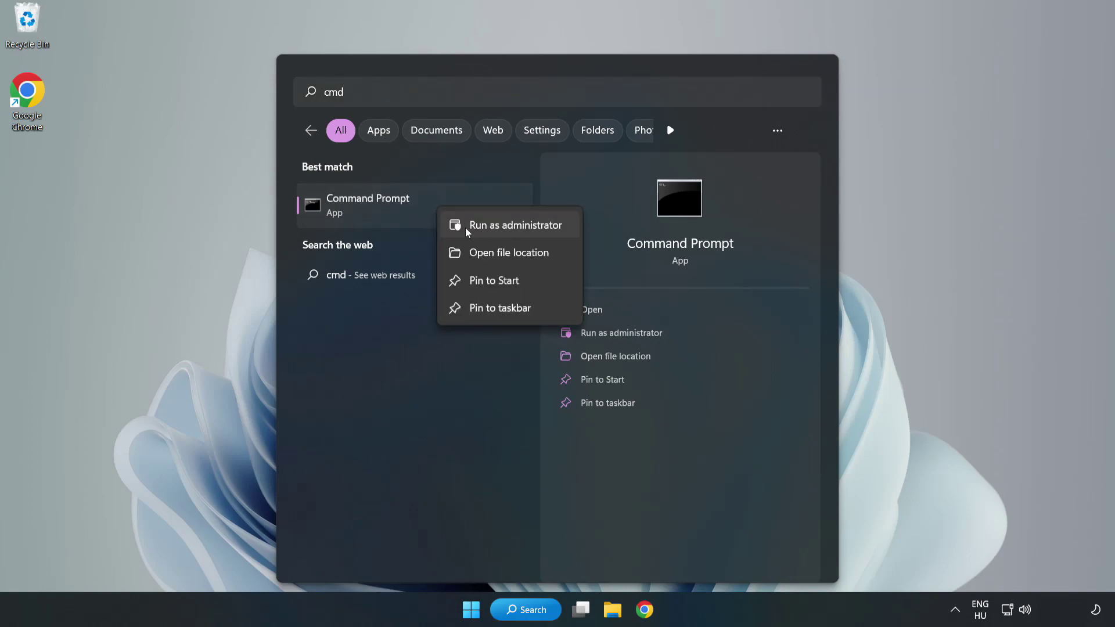
left_click(482, 227)
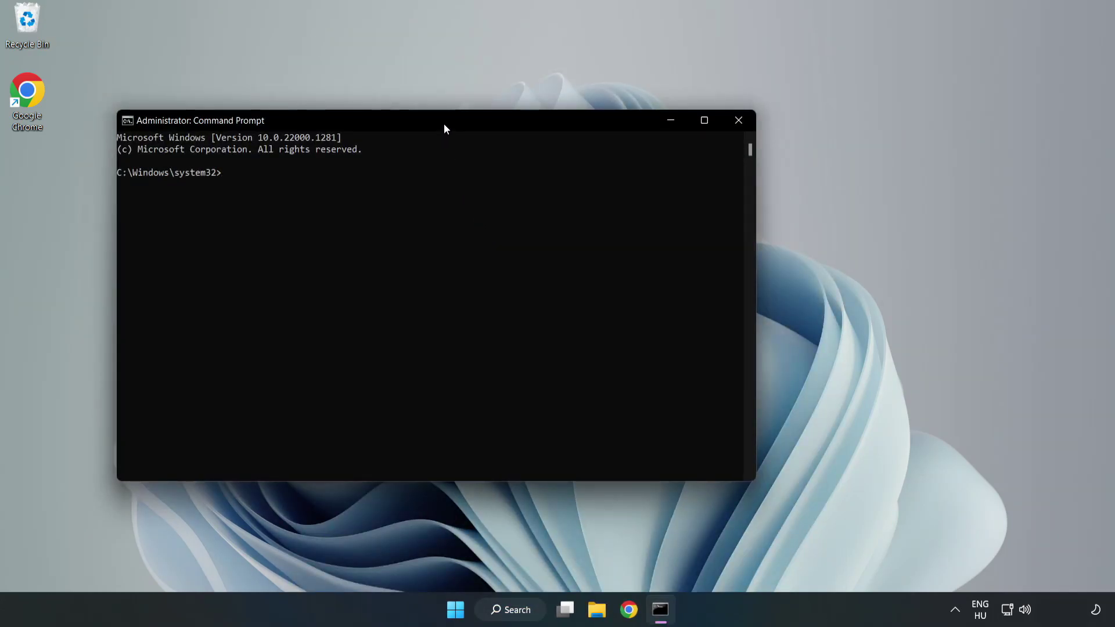
left_click_drag(444, 124, 567, 127)
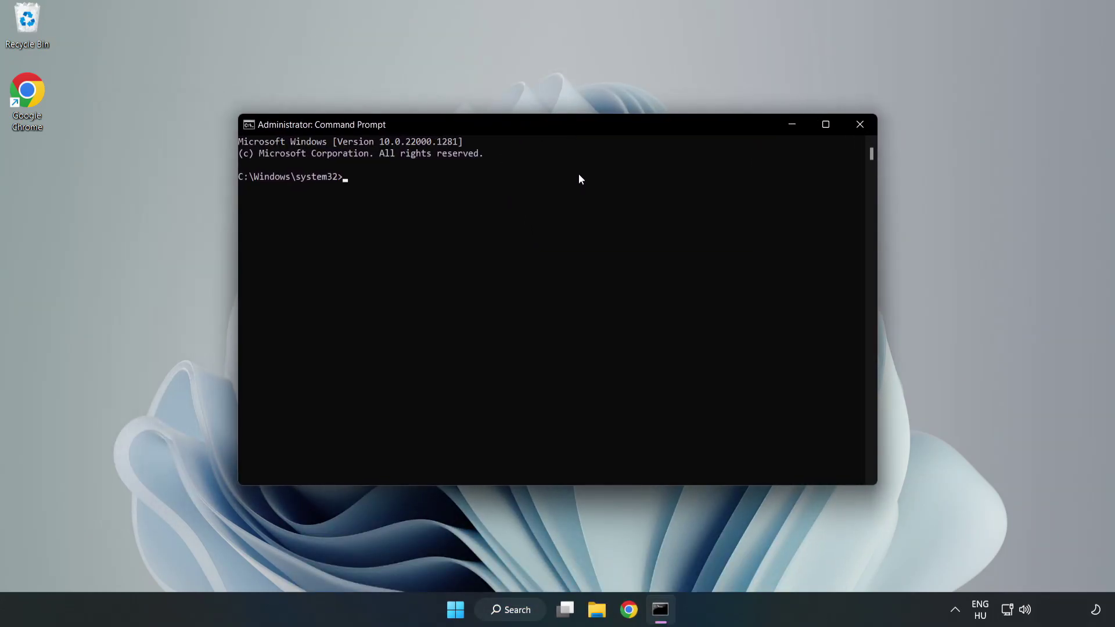
type("sfc")
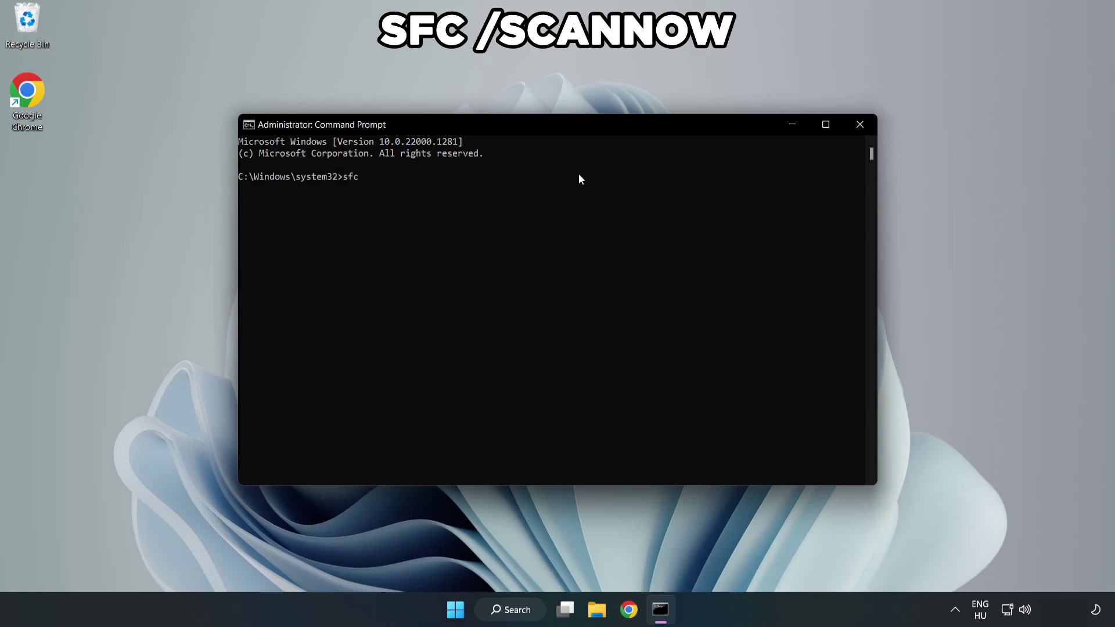
type(" /scannow")
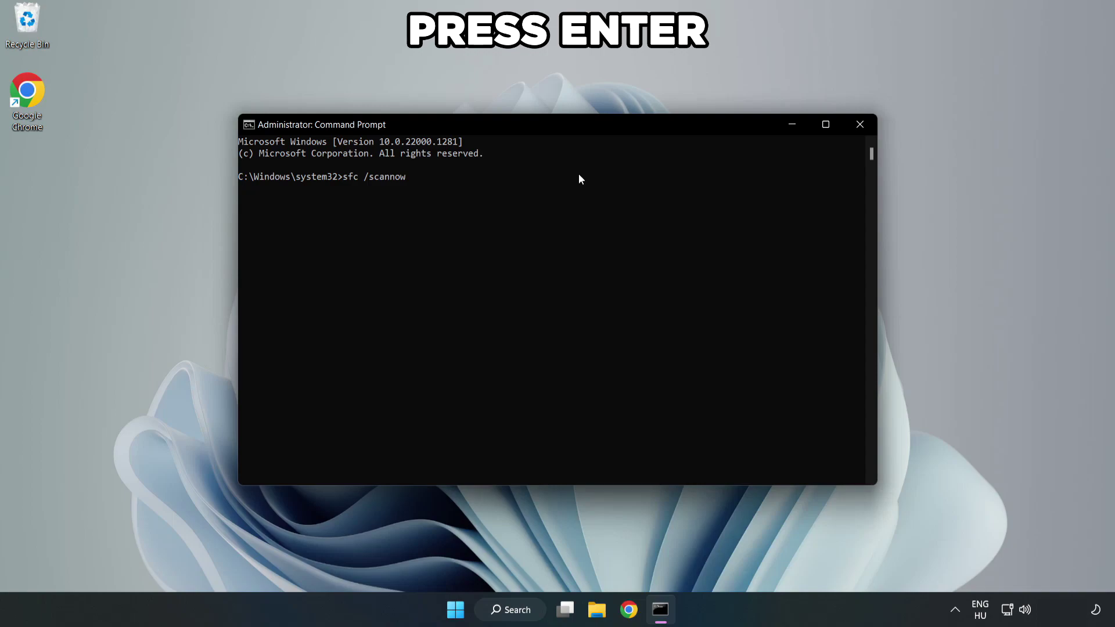
key("Return")
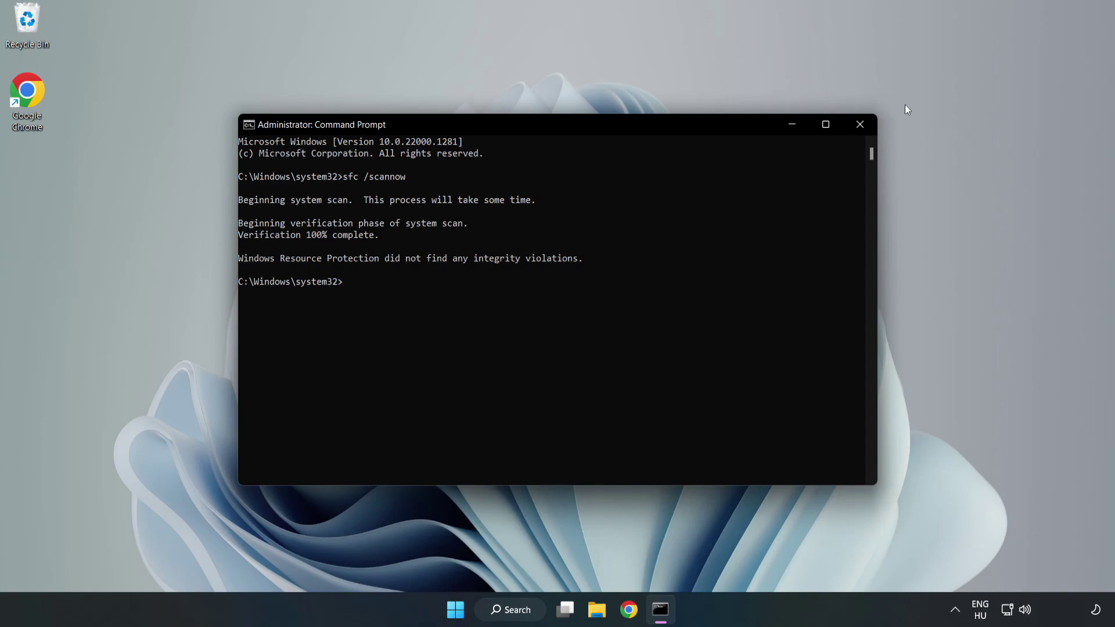
- Close Command Prompt and launch Windows Security by searching 'security'
left_click(859, 125)
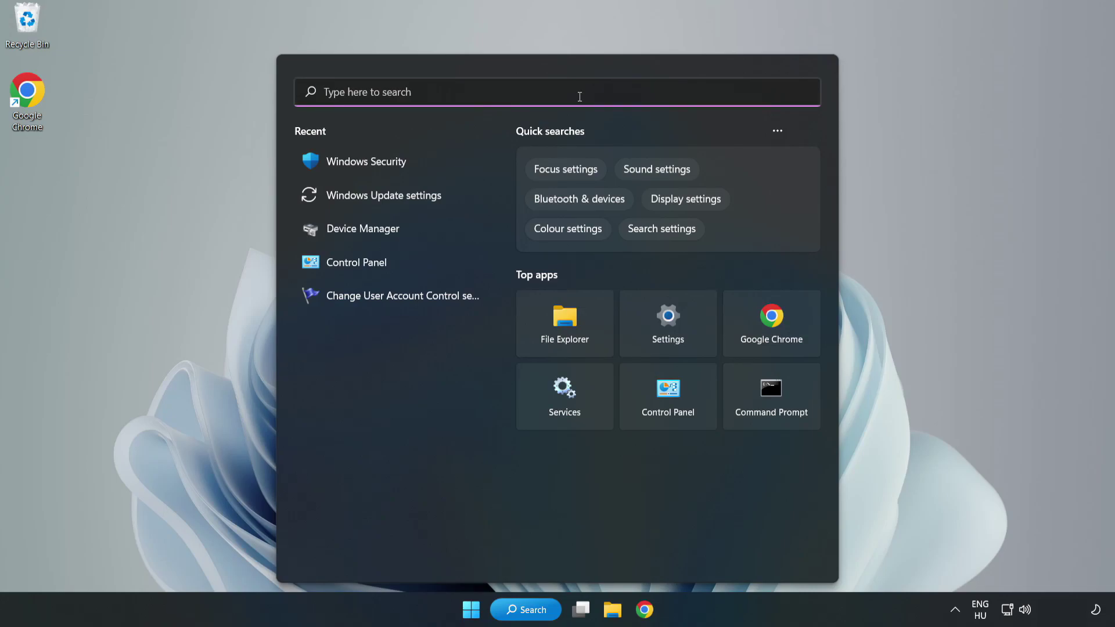
type("sec")
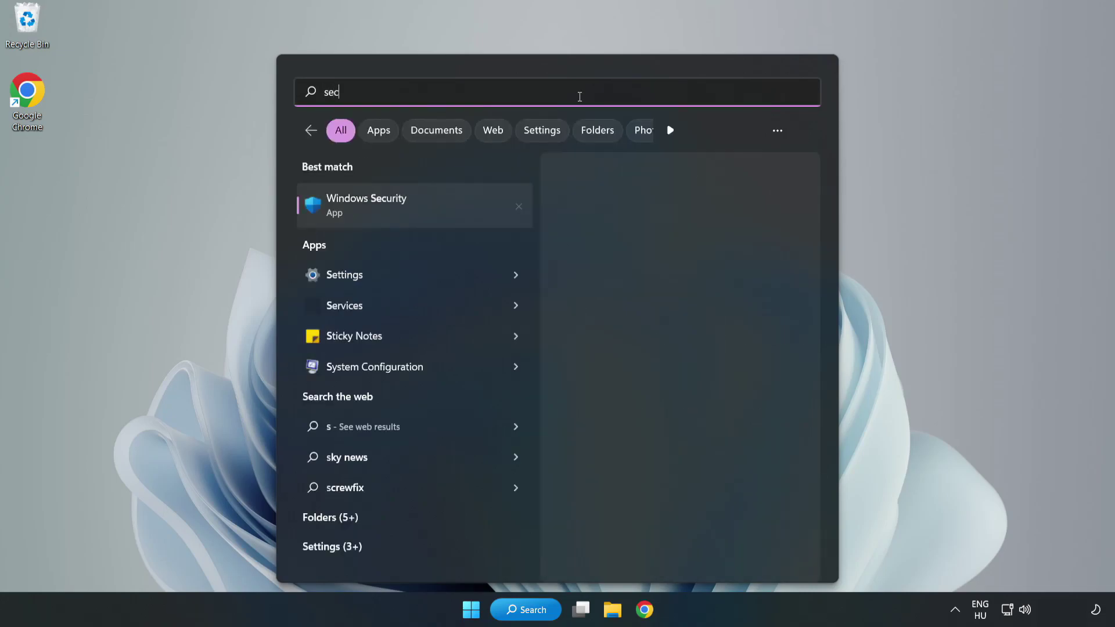
type("urity")
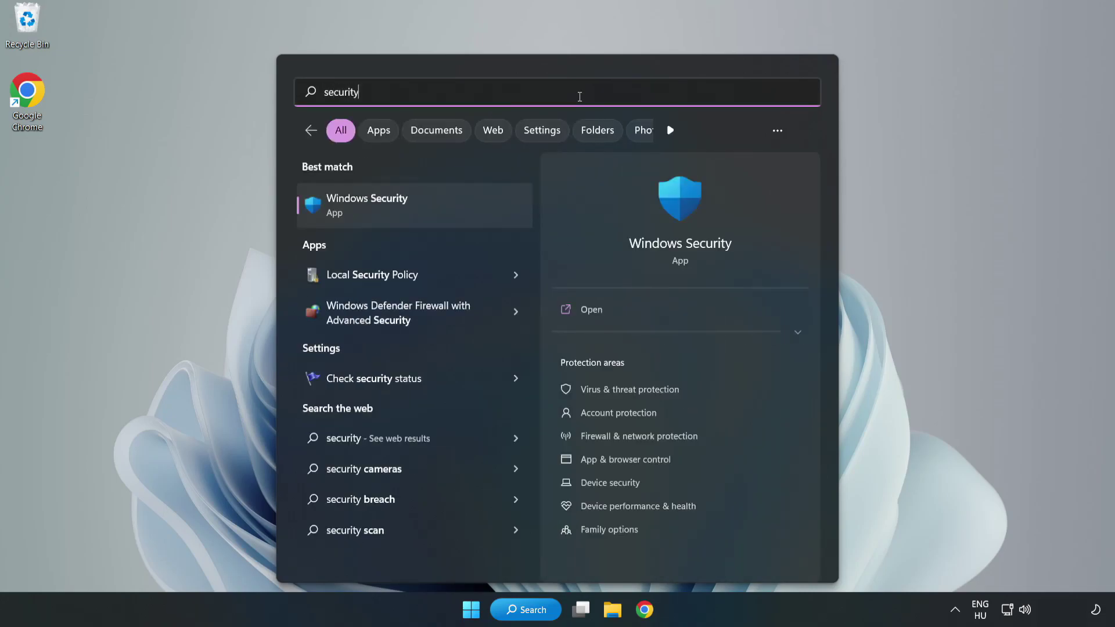
left_click(403, 211)
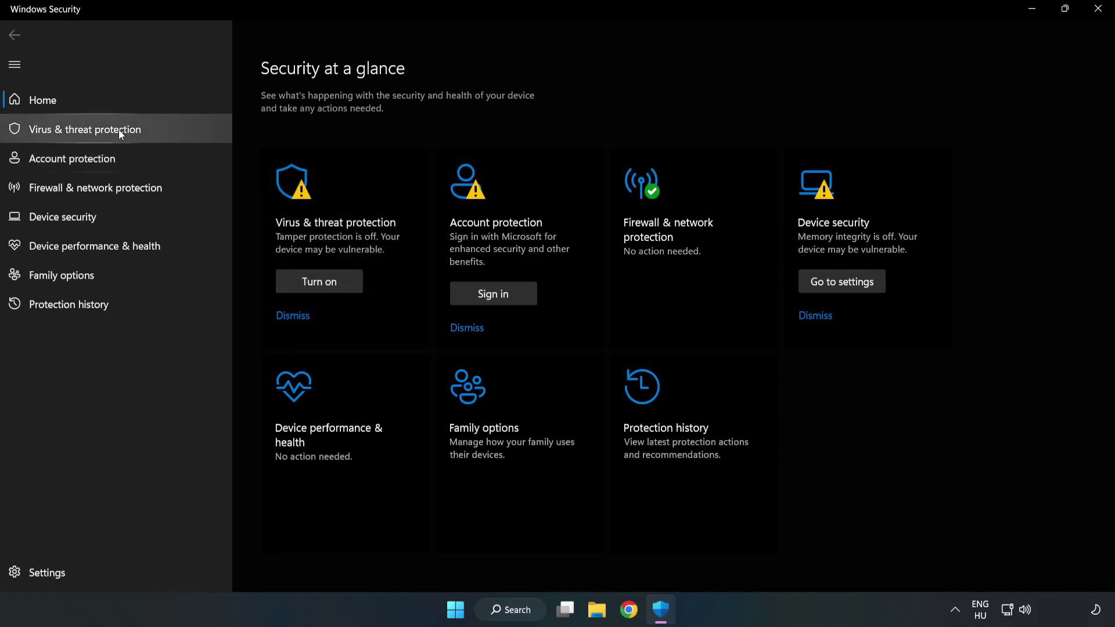
- Go through Virus & threat protection settings to the Defender Exclusions page
left_click(72, 134)
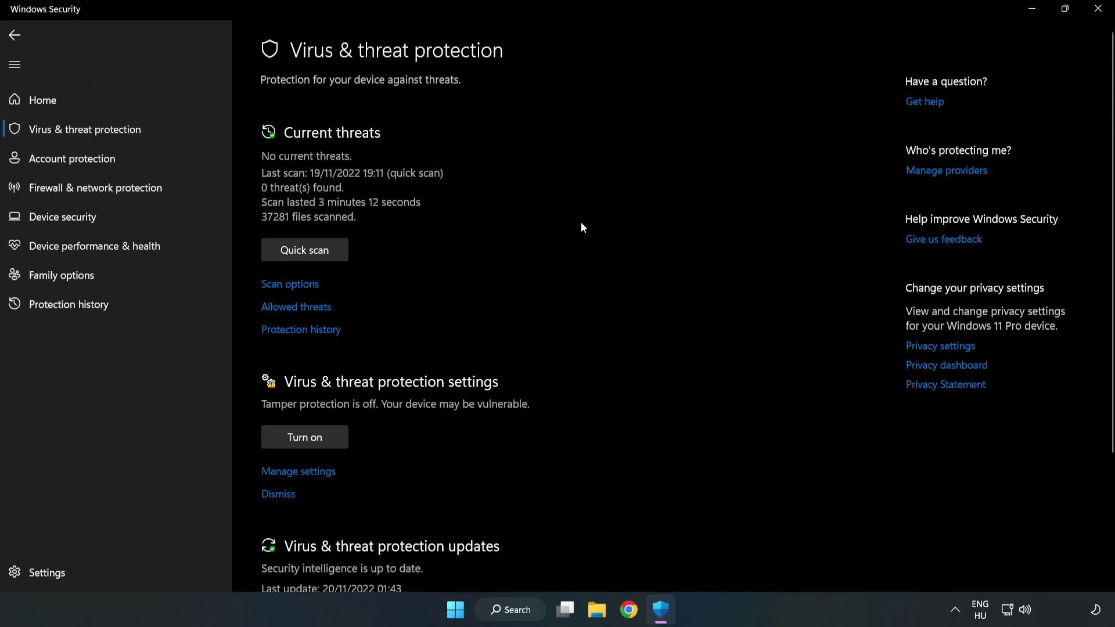
scroll(582, 228, "down", 3)
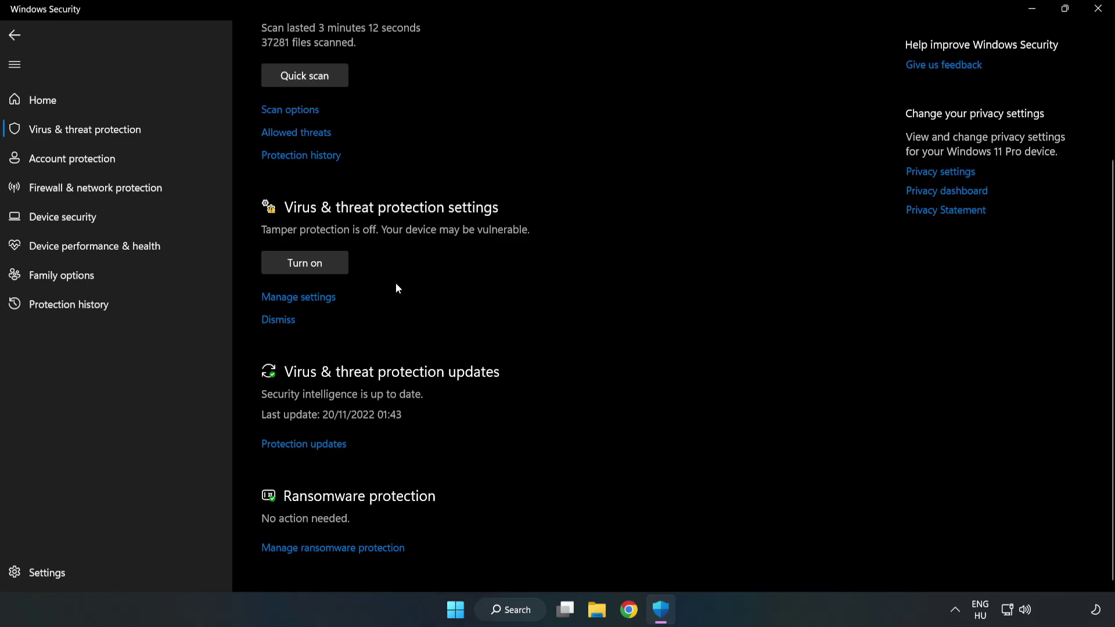
left_click(305, 302)
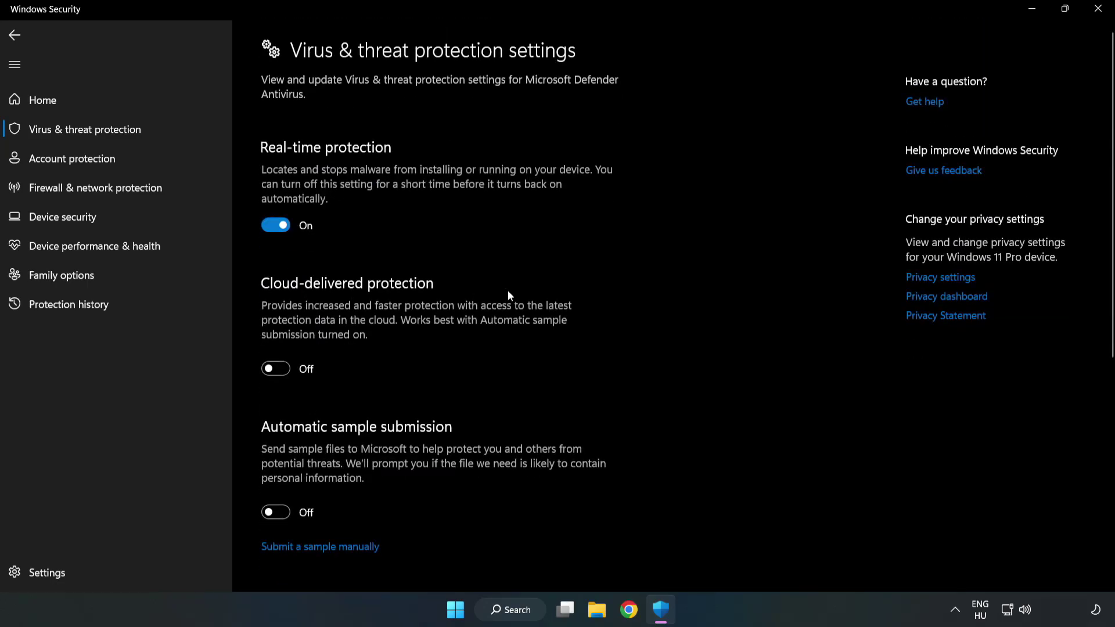
scroll(710, 293, "down", 5)
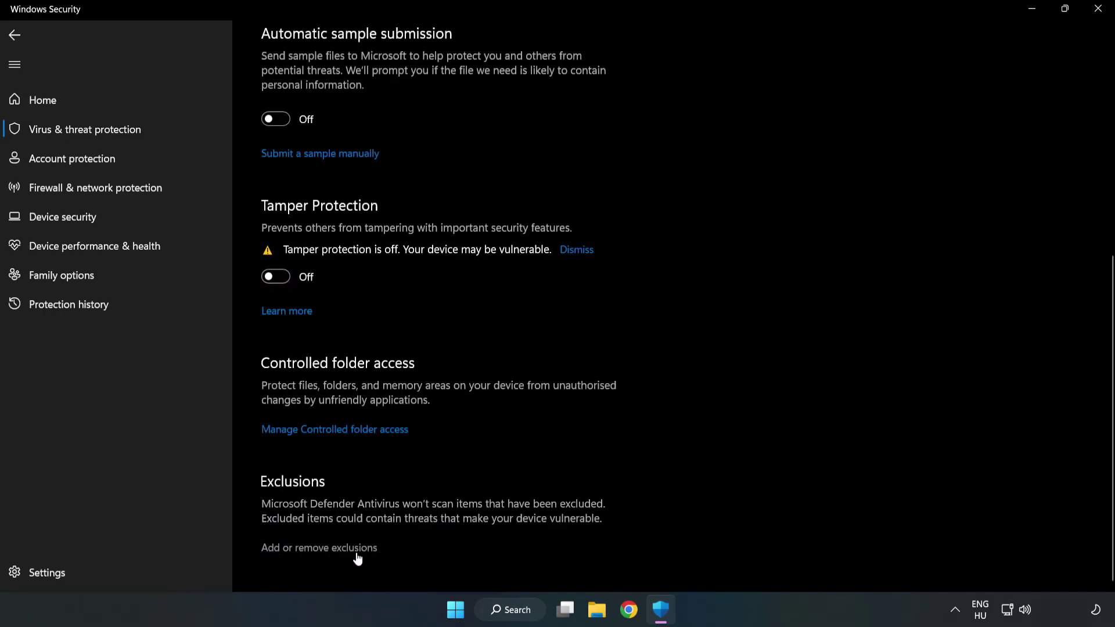
scroll(330, 549, "up", 2)
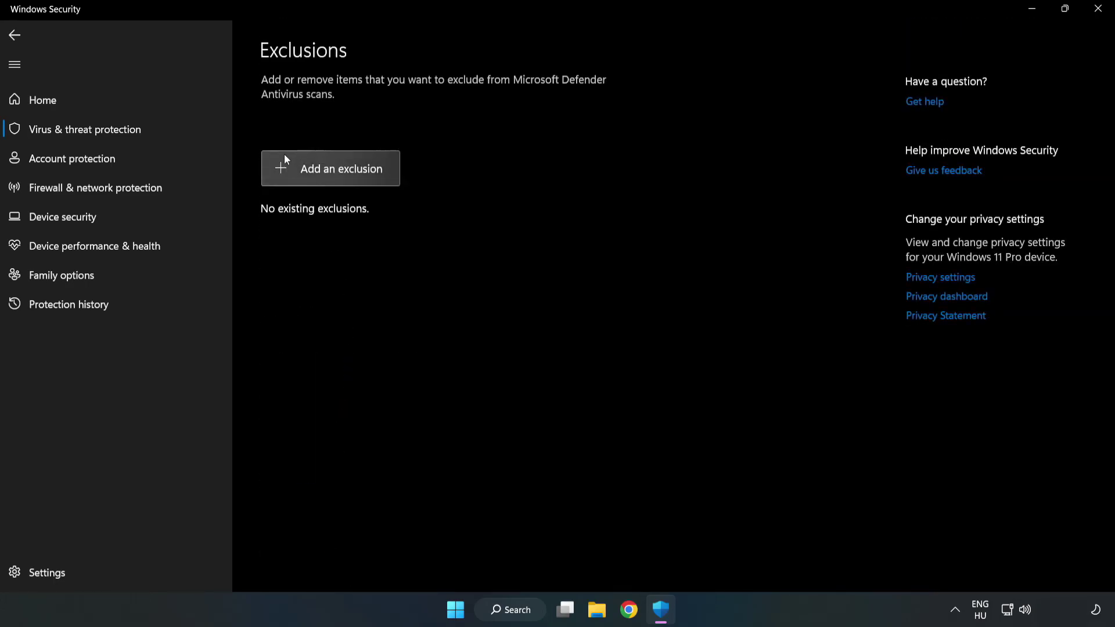
- Add a file exclusion for the shortcut in C:\Program Files (x86)\NOT WORKING APP
left_click(341, 176)
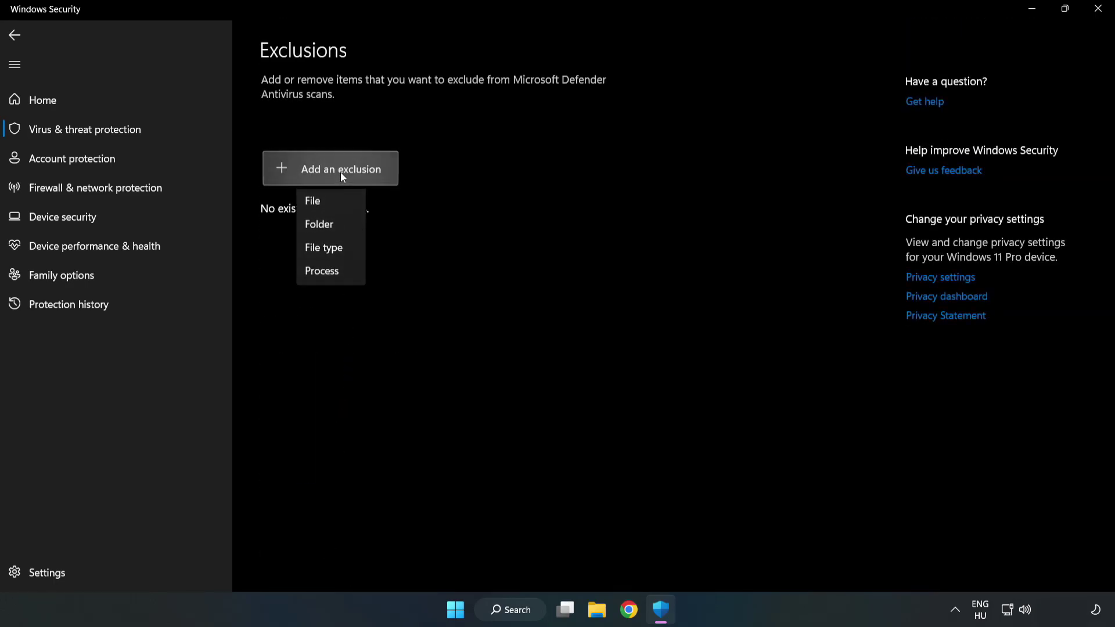
left_click(318, 206)
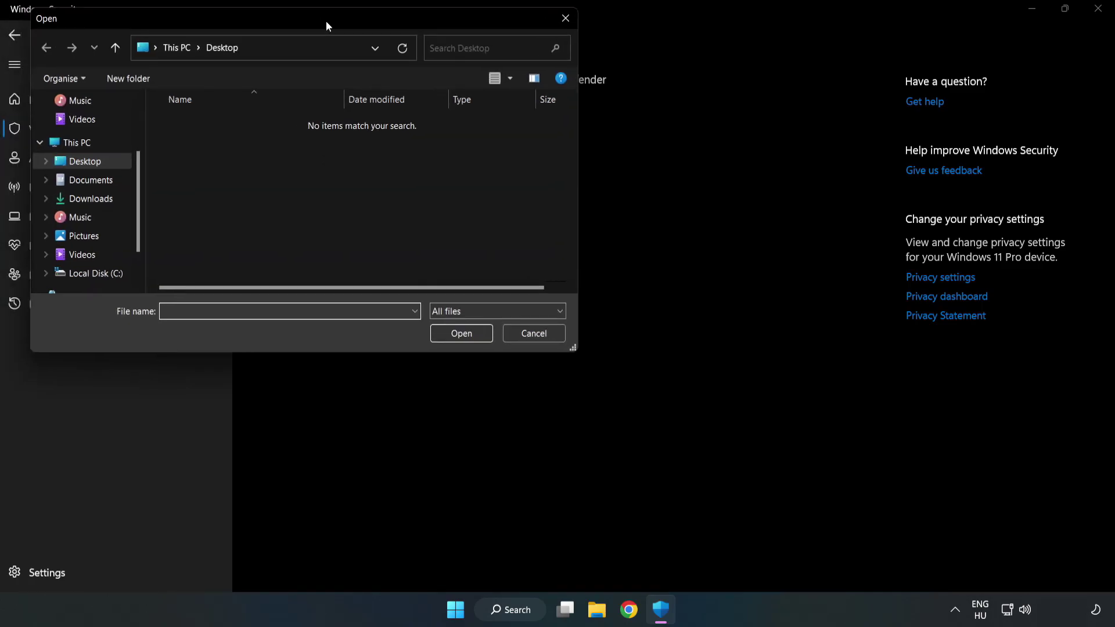
left_click_drag(299, 16, 513, 128)
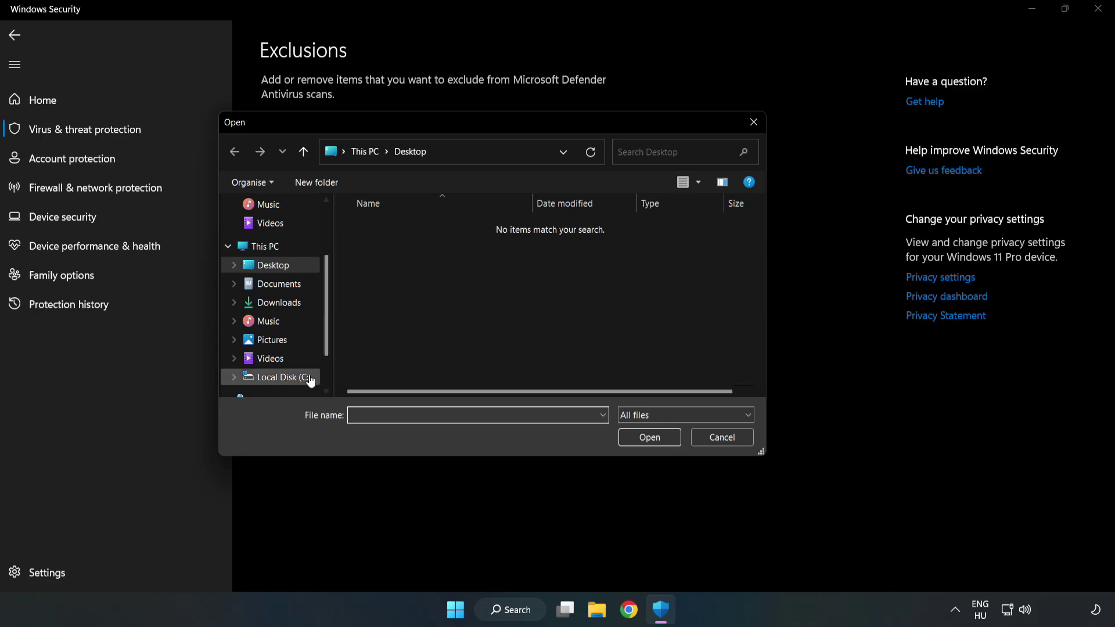
left_click(284, 377)
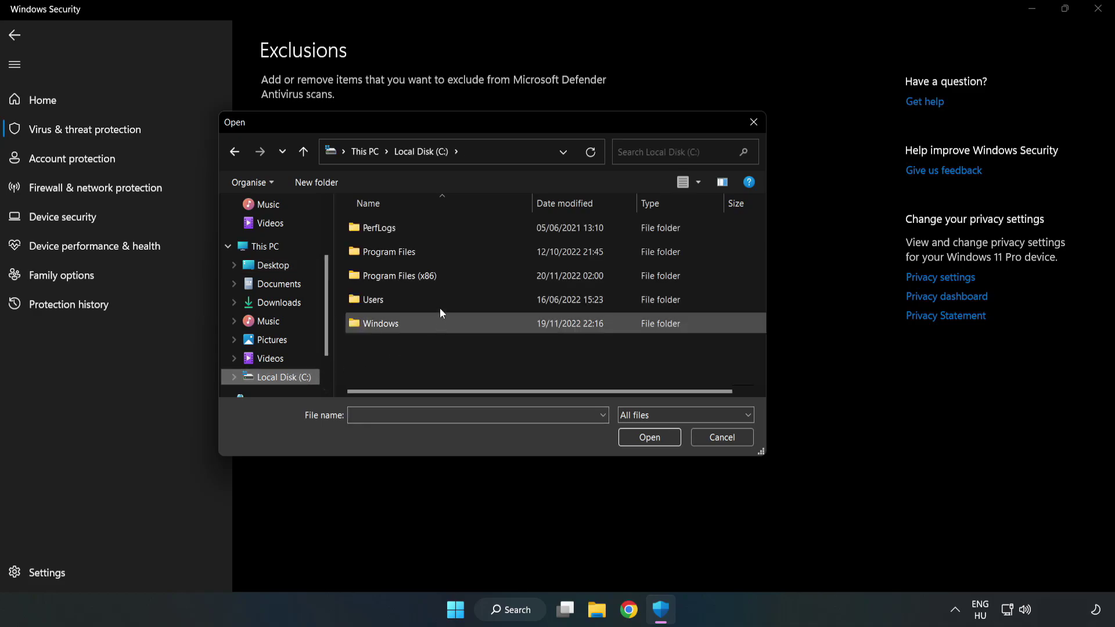
double_click(438, 276)
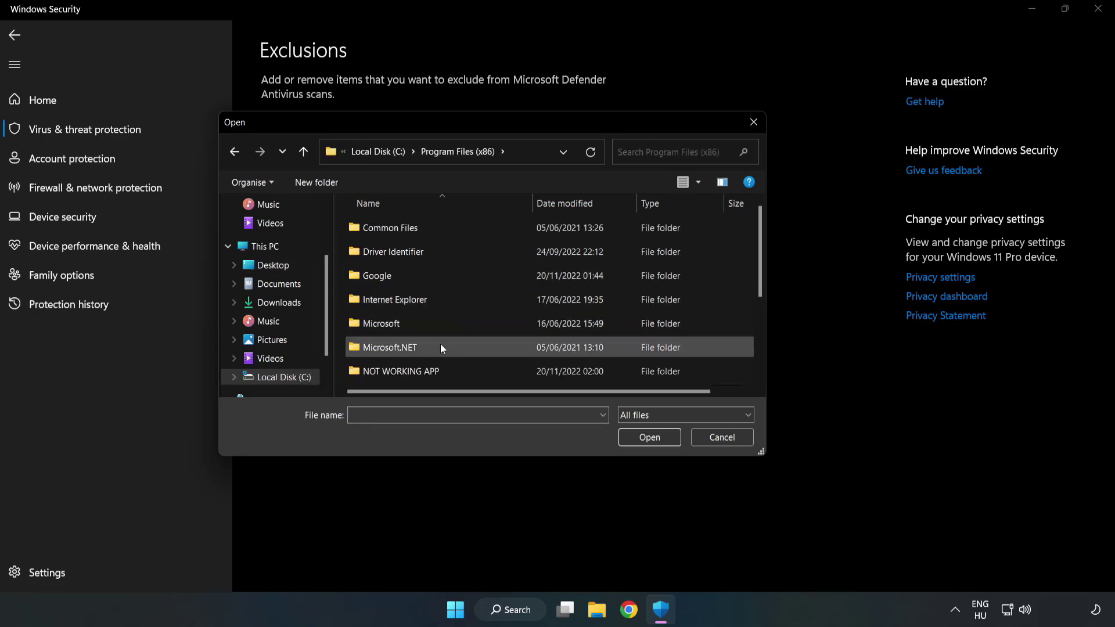
double_click(438, 371)
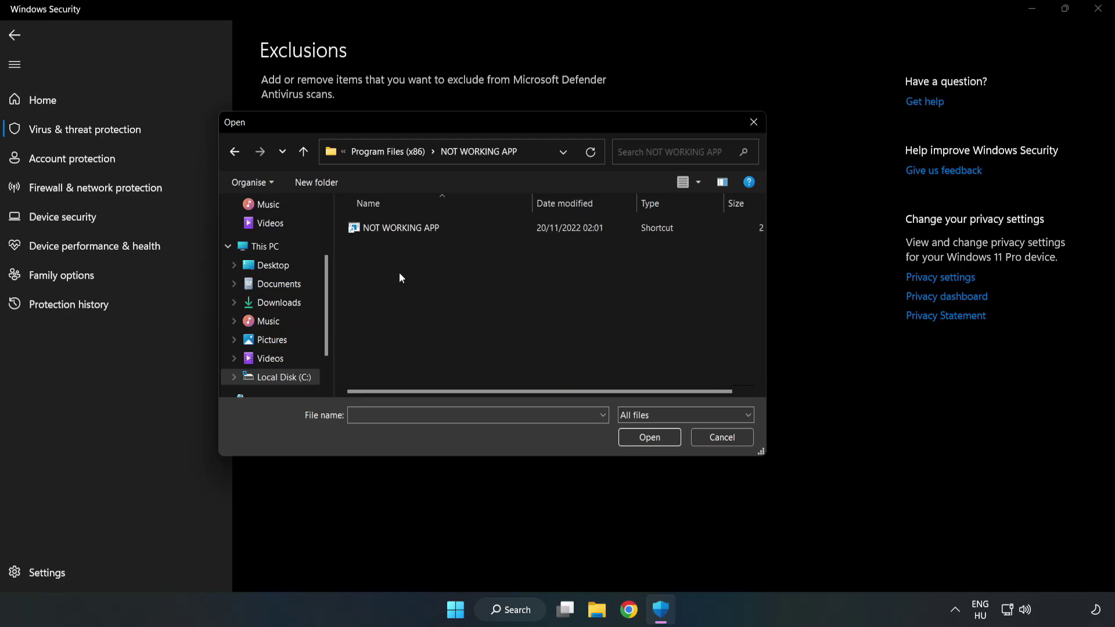
left_click(392, 227)
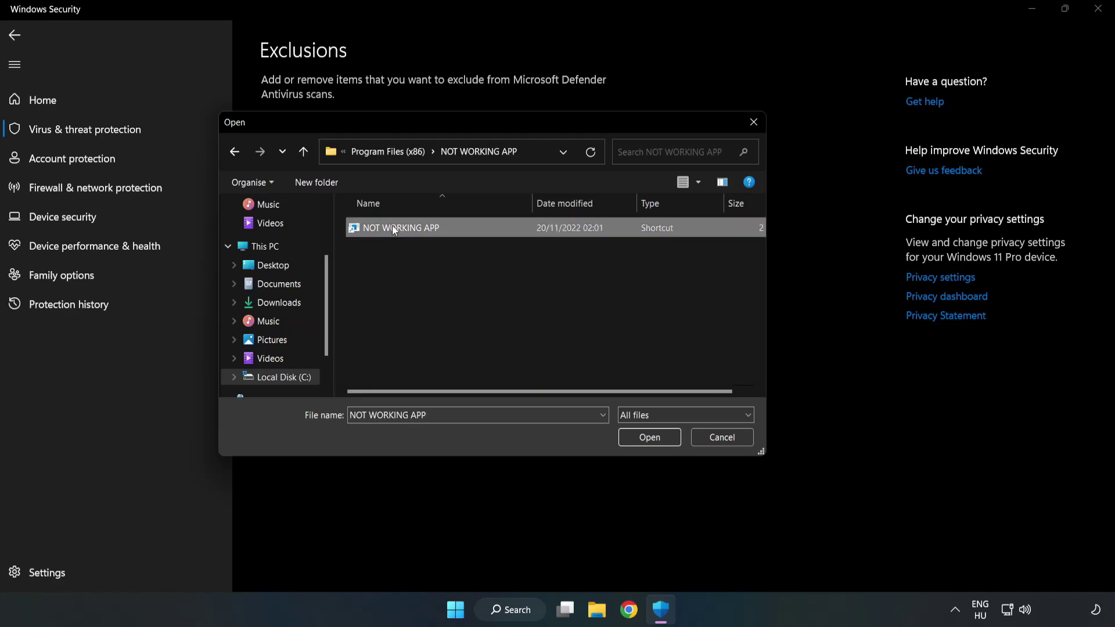
left_click(649, 437)
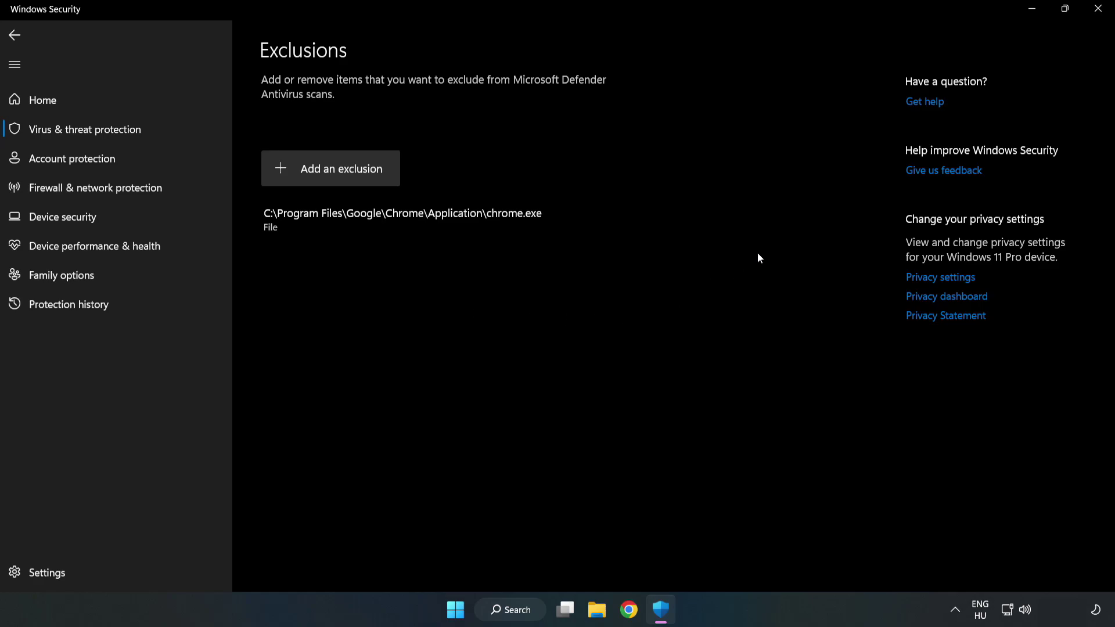
- Close Windows Security and show the Start menu's sleep, shut down and restart options
left_click(1097, 14)
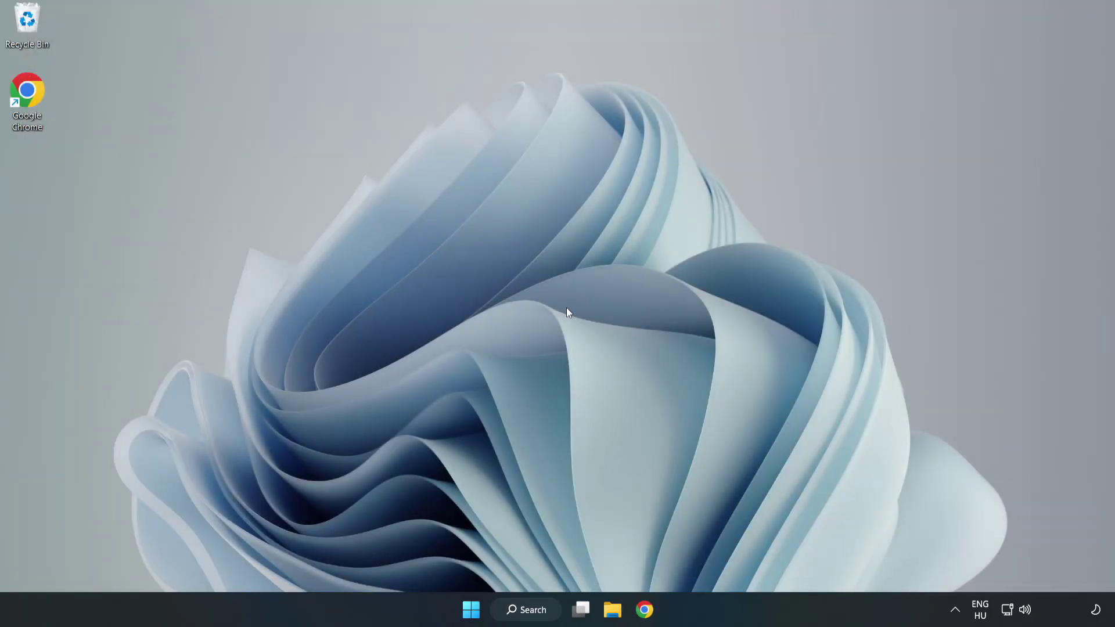
left_click(471, 609)
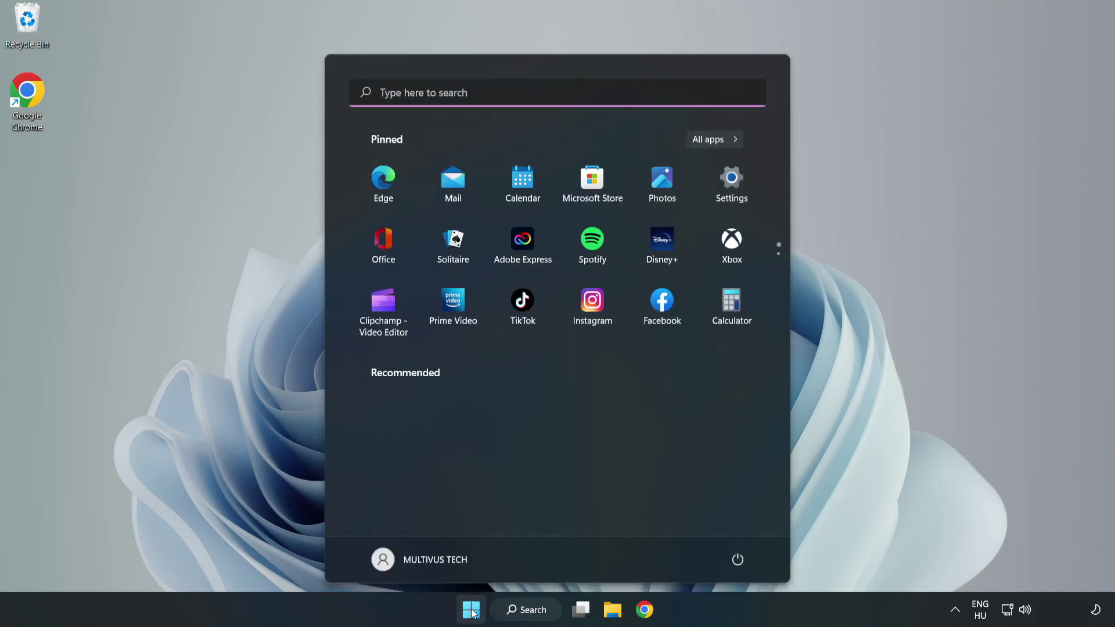
left_click(744, 559)
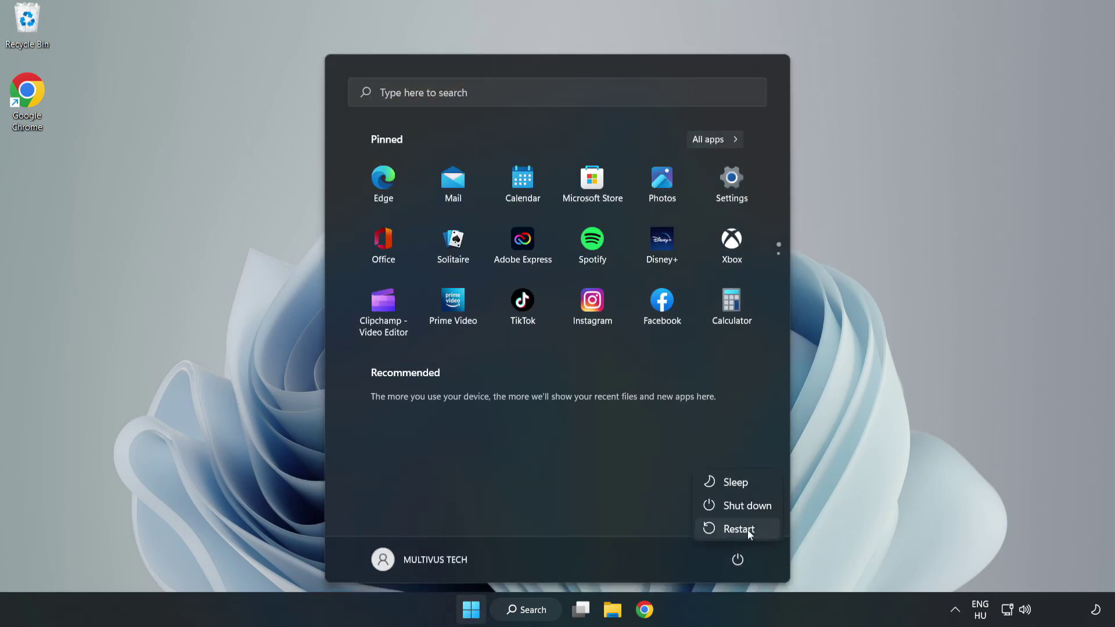